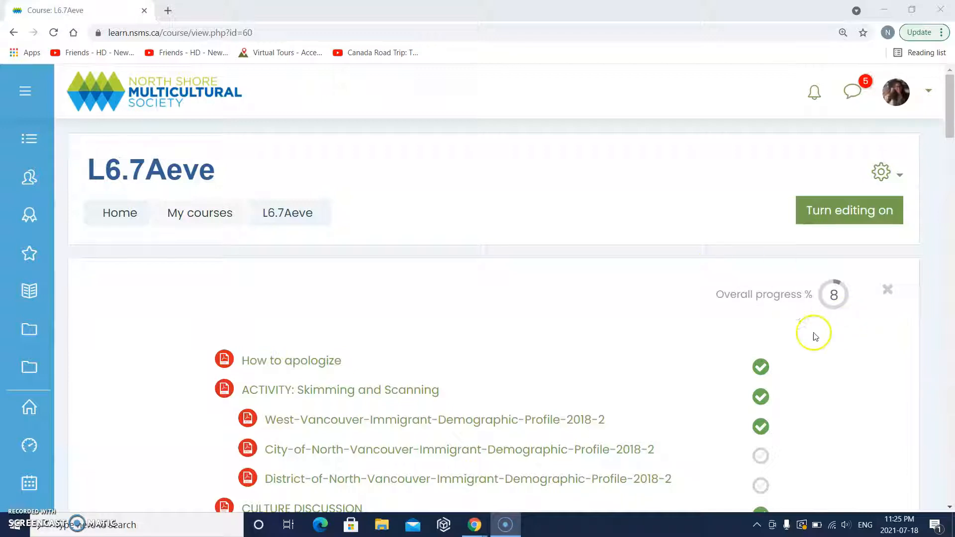
# - Browse through the L6.7Aeve course page
pyautogui.scroll(-1, 739, 356)
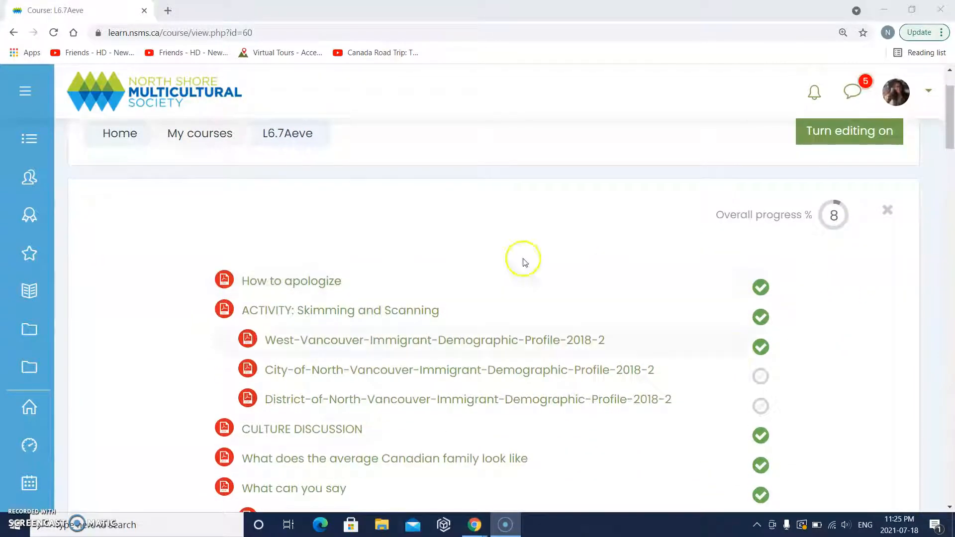
pyautogui.scroll(-1, 521, 441)
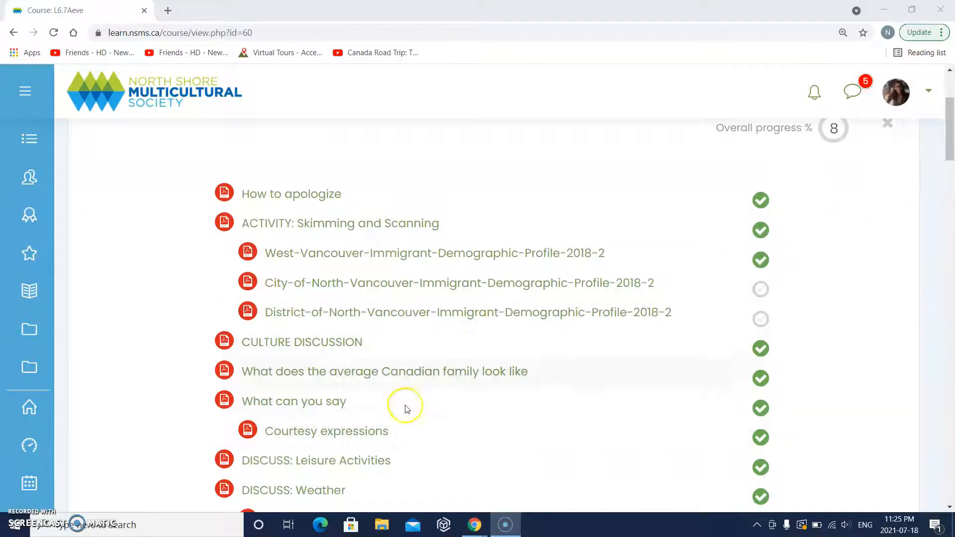
pyautogui.scroll(-3, 405, 404)
pyautogui.scroll(-5, 409, 407)
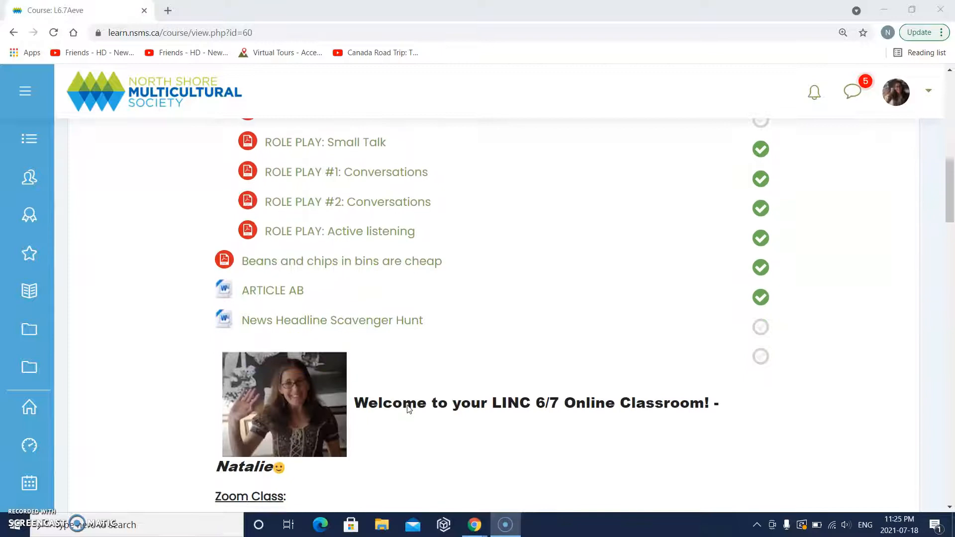
pyautogui.scroll(11, 409, 409)
pyautogui.click(408, 405)
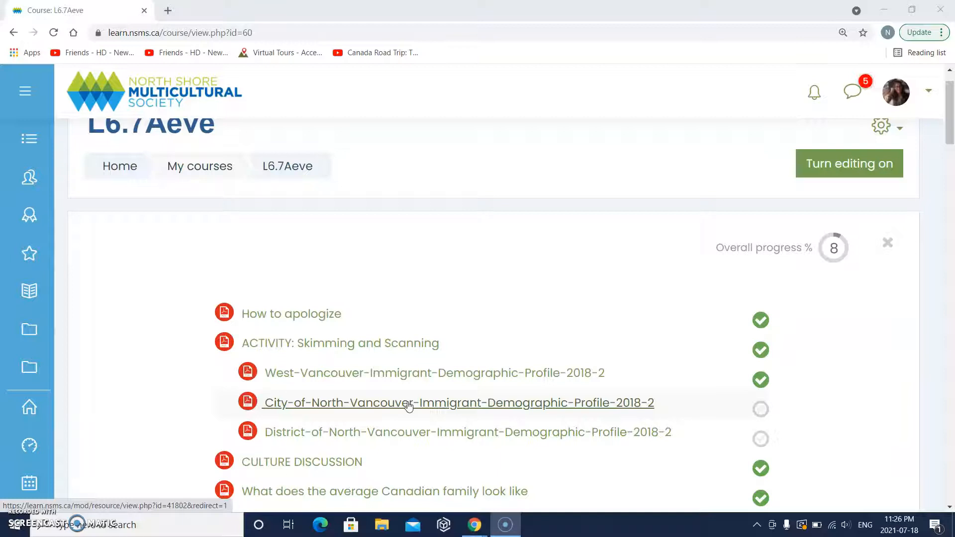
pyautogui.scroll(-2, 408, 404)
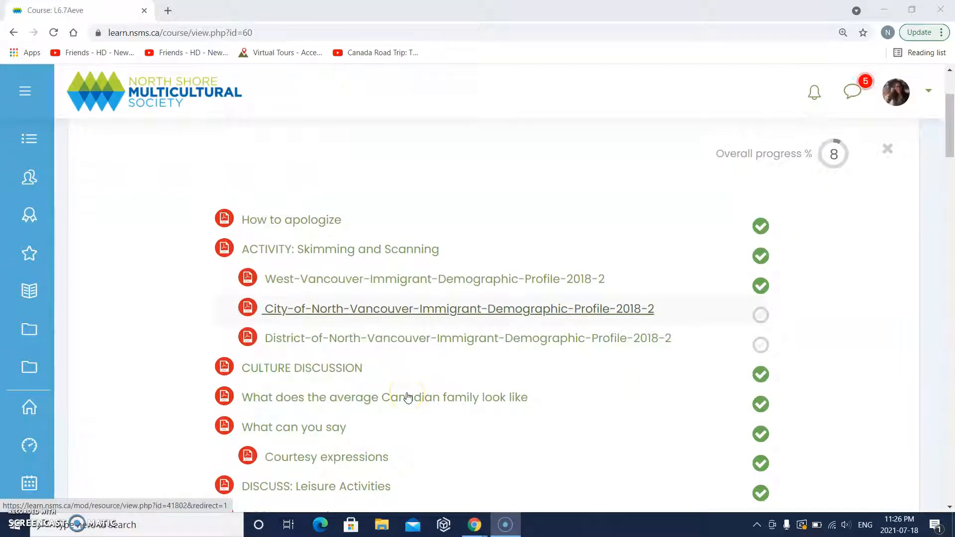
pyautogui.scroll(-3, 408, 397)
pyautogui.scroll(-2, 408, 397)
pyautogui.scroll(-3, 408, 397)
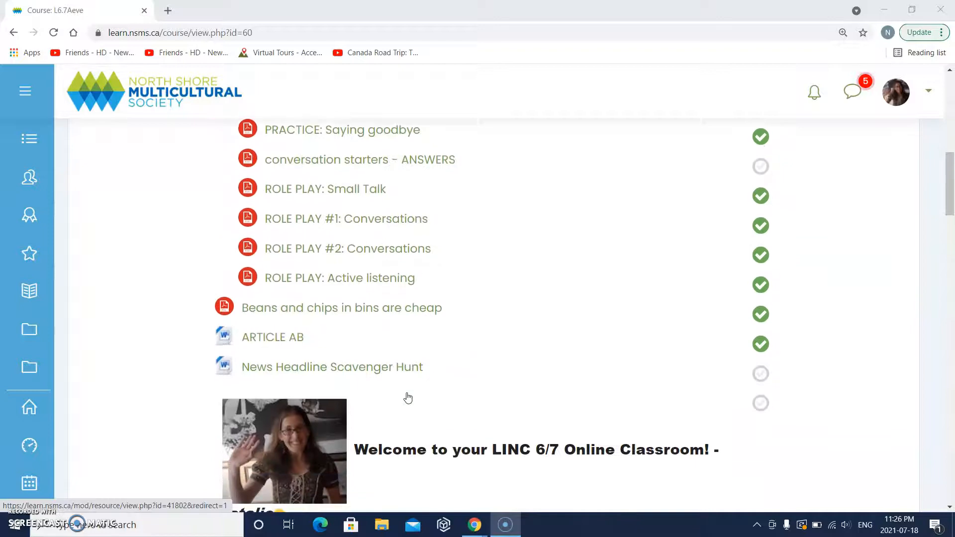
pyautogui.scroll(-2, 409, 386)
pyautogui.click(421, 318)
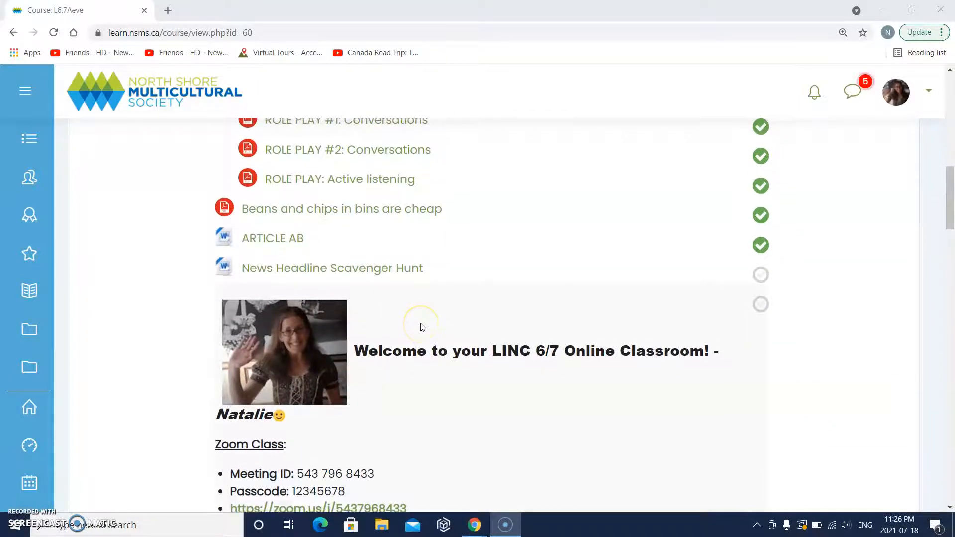
pyautogui.scroll(3, 423, 324)
pyautogui.scroll(10, 422, 326)
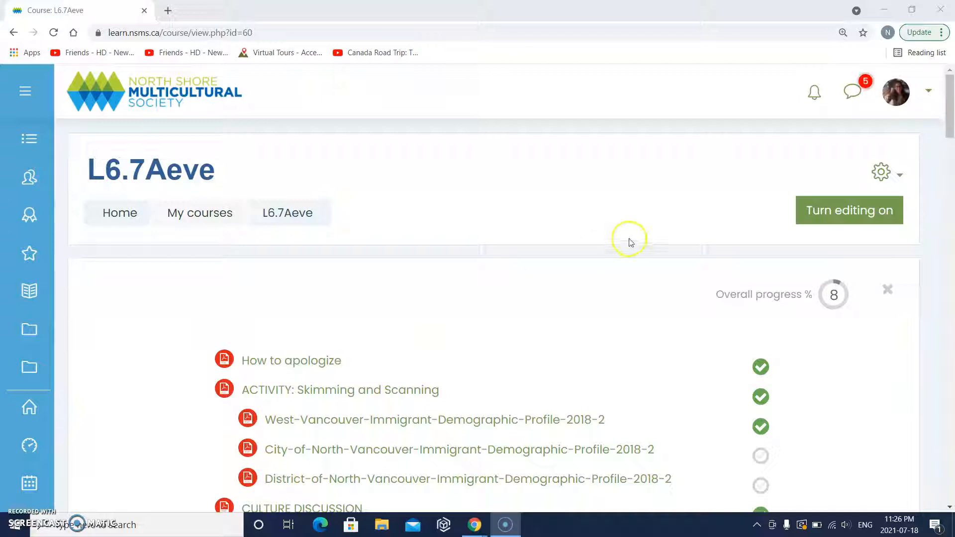
# - Start a Backup of L6.7Aeve from the Actions menu and review its initial settings
pyautogui.click(889, 176)
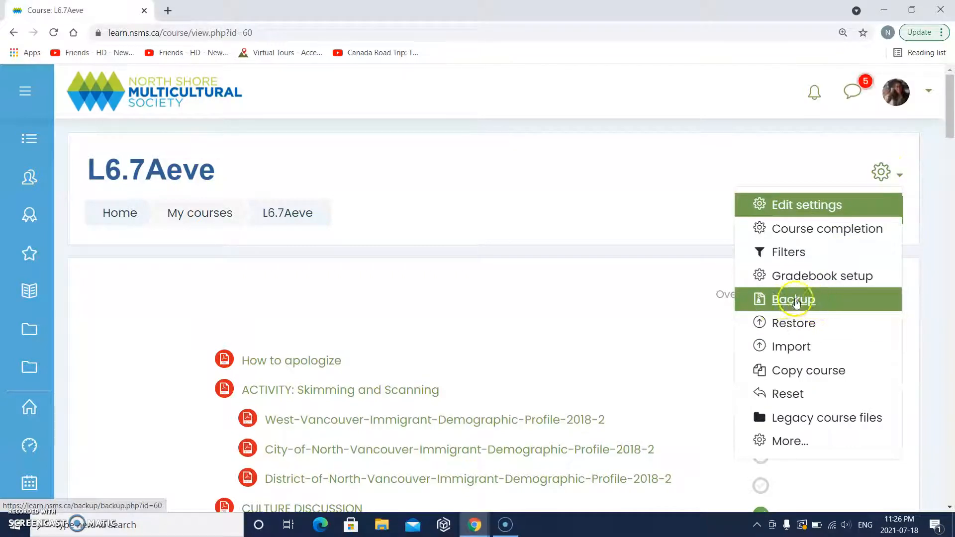
pyautogui.click(796, 302)
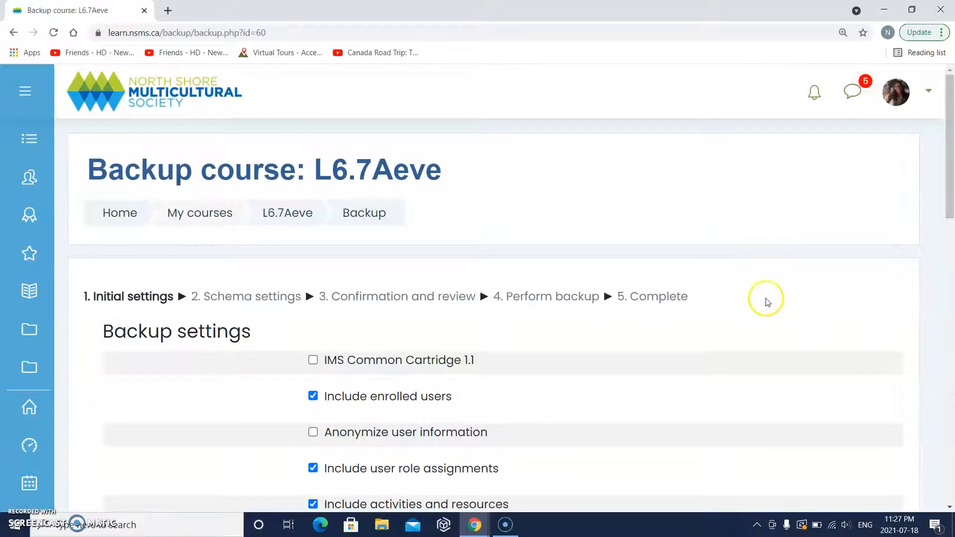
pyautogui.scroll(-6, 761, 313)
pyautogui.scroll(-6, 765, 317)
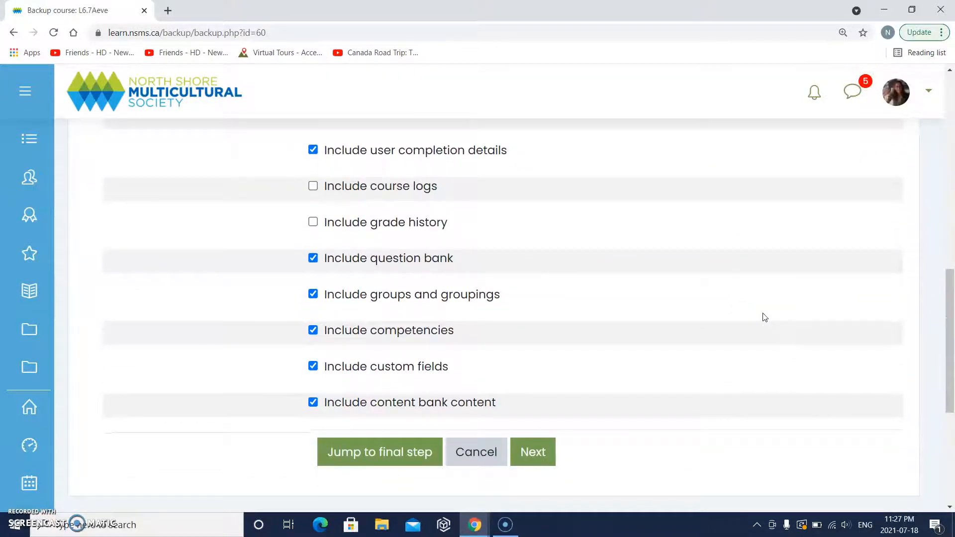
pyautogui.scroll(7, 765, 317)
pyautogui.scroll(3, 764, 317)
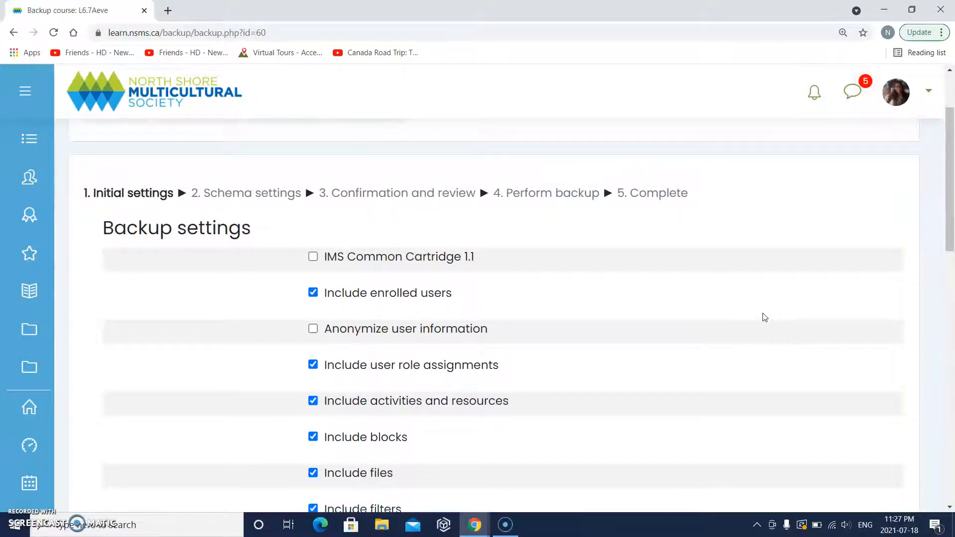
pyautogui.scroll(2, 764, 317)
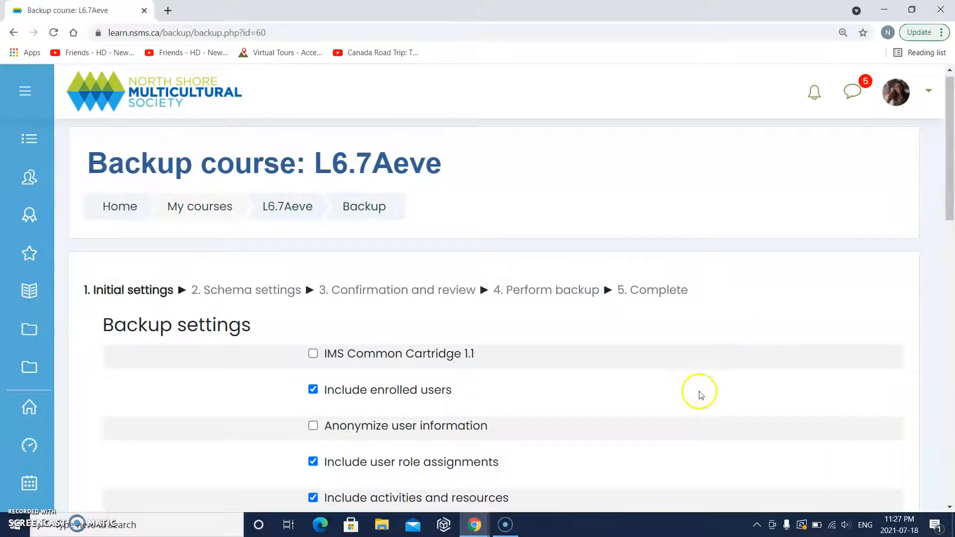
pyautogui.scroll(-1, 697, 404)
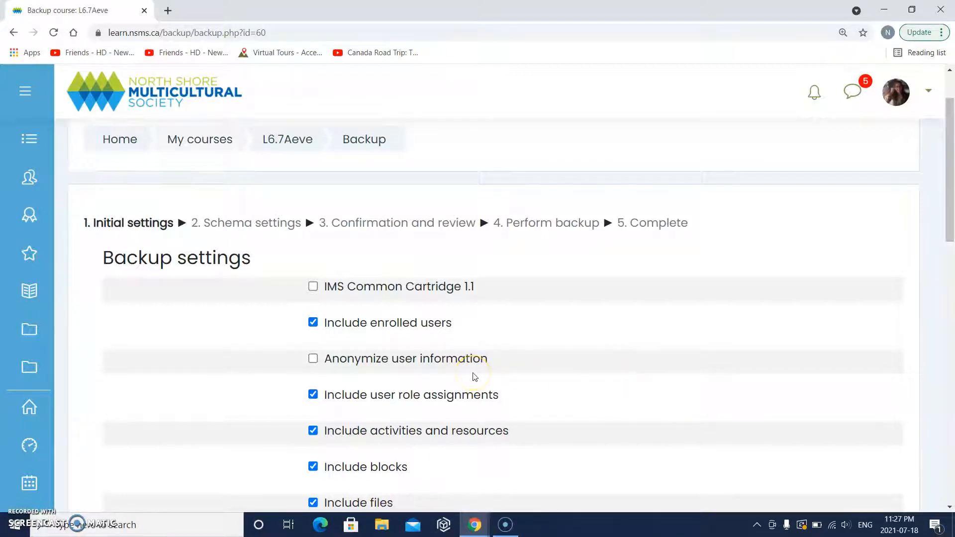
pyautogui.scroll(-4, 474, 376)
pyautogui.scroll(1, 474, 376)
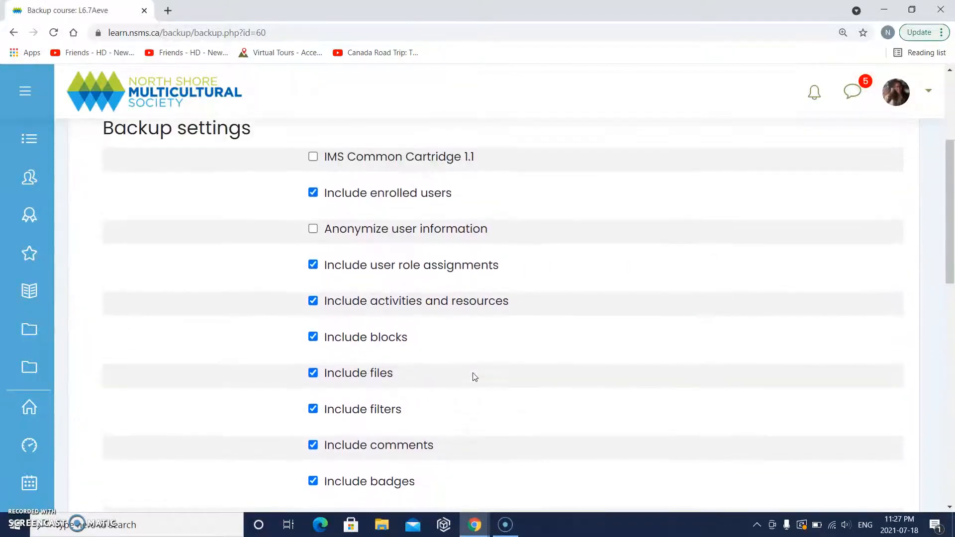
pyautogui.scroll(-1, 430, 308)
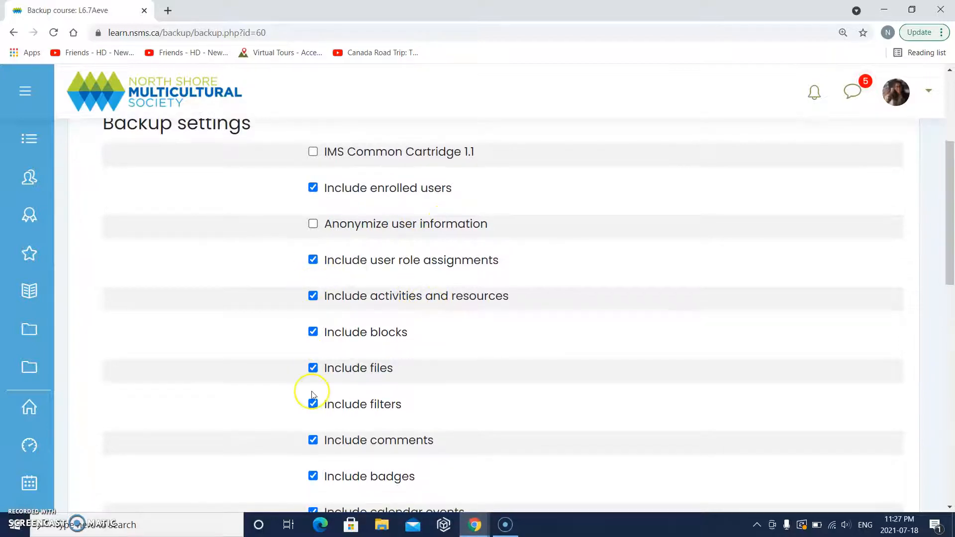
pyautogui.scroll(-4, 313, 396)
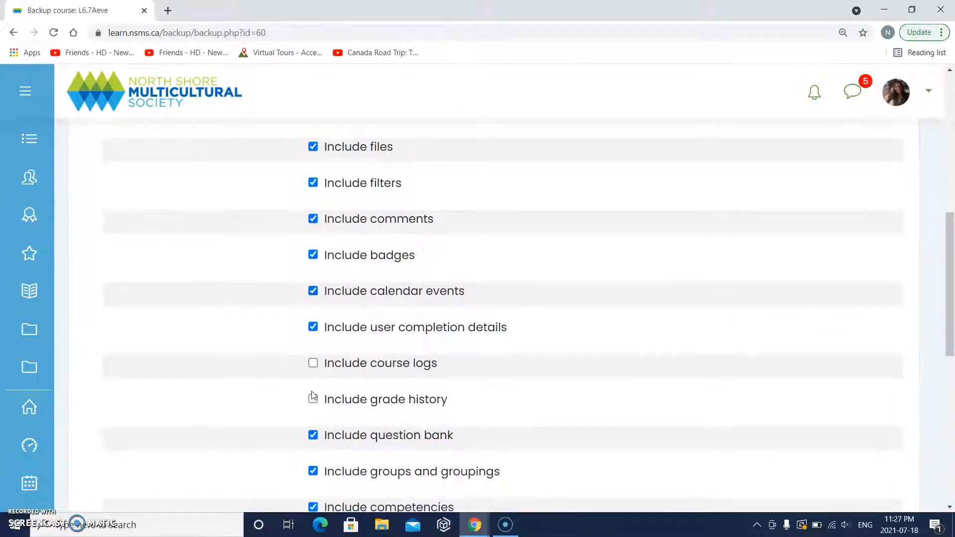
pyautogui.scroll(-3, 313, 395)
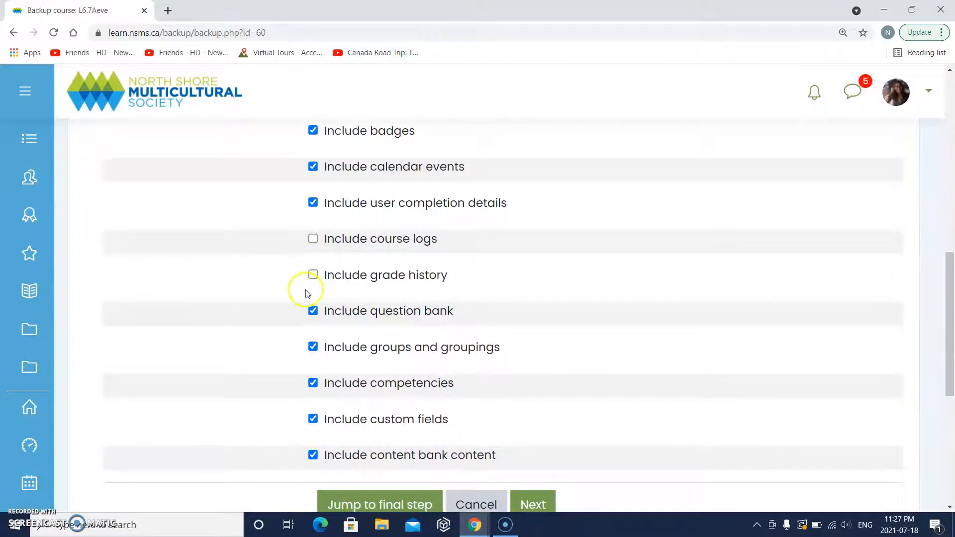
# - Include grade history in the L6.7Aeve backup and review the remaining initial settings
pyautogui.click(313, 275)
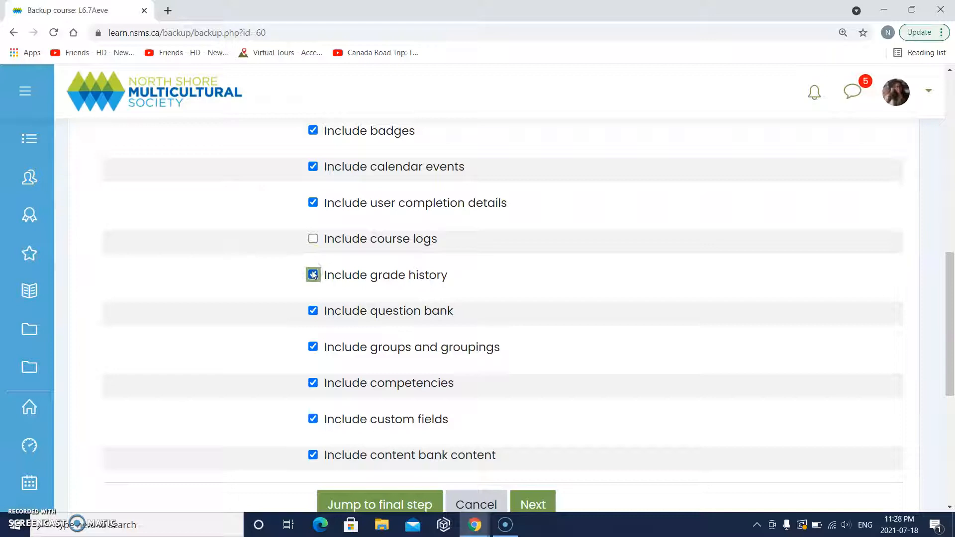
pyautogui.scroll(3, 393, 355)
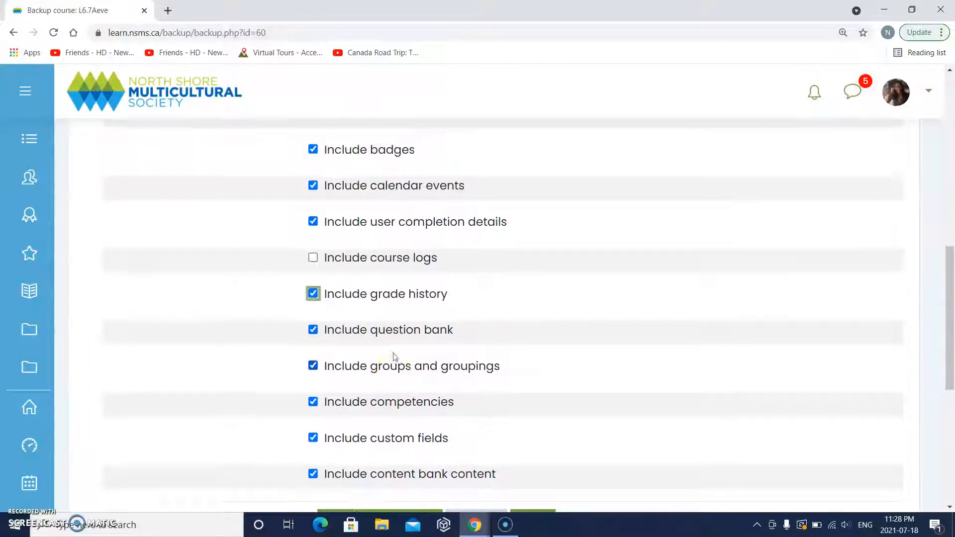
pyautogui.scroll(4, 393, 357)
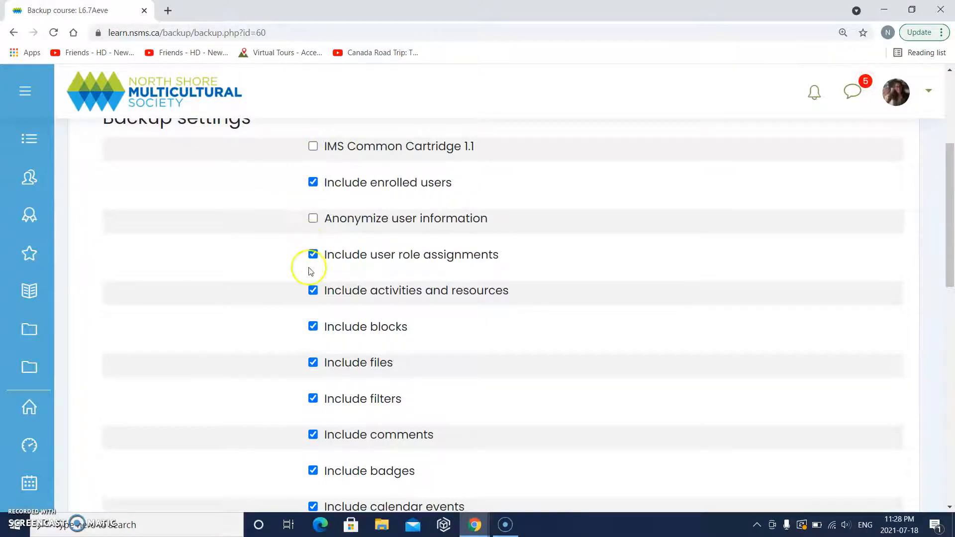
pyautogui.scroll(-5, 362, 351)
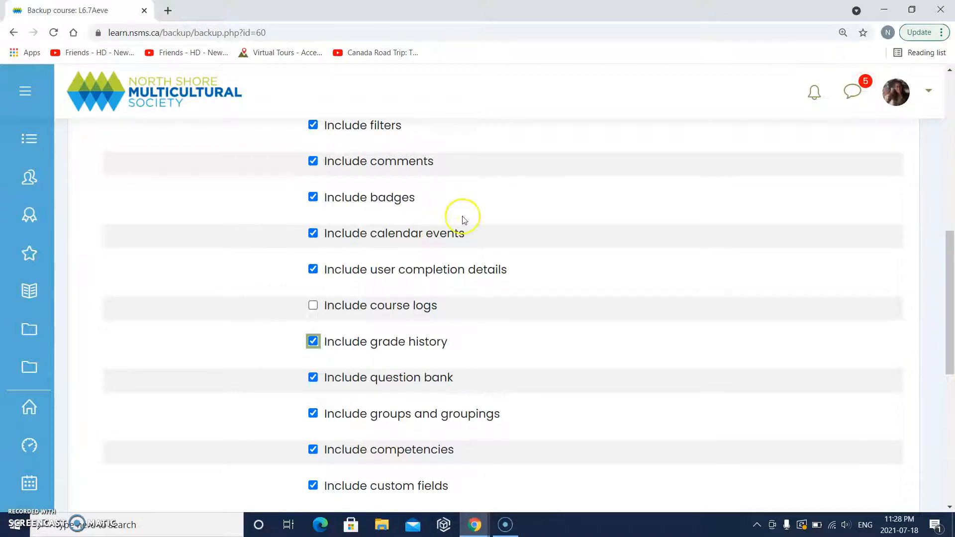
pyautogui.scroll(1, 461, 218)
pyautogui.scroll(4, 463, 220)
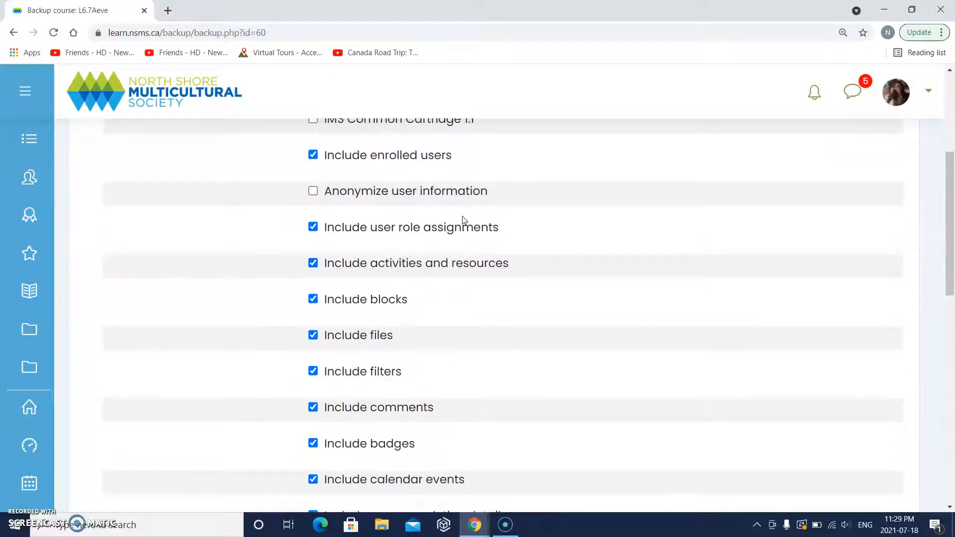
pyautogui.scroll(1, 462, 220)
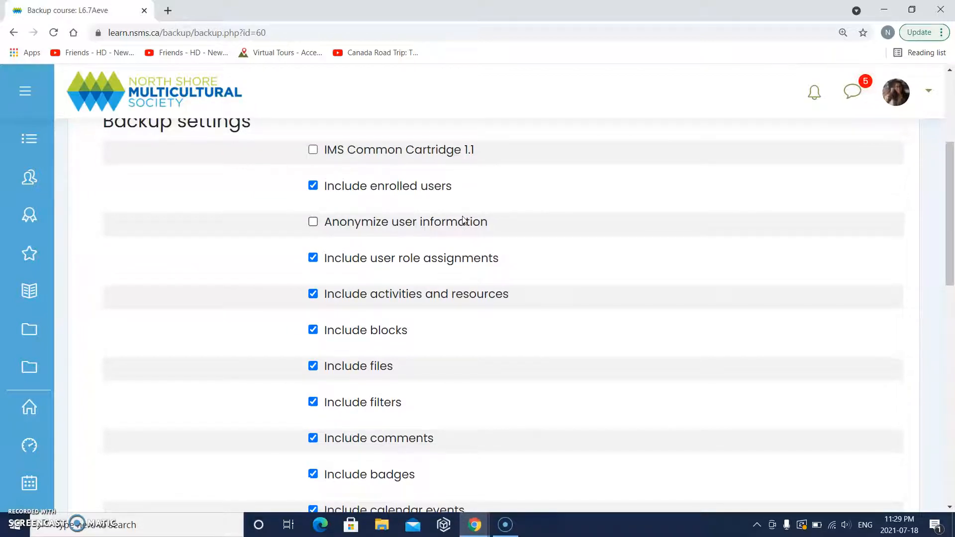
pyautogui.scroll(1, 463, 219)
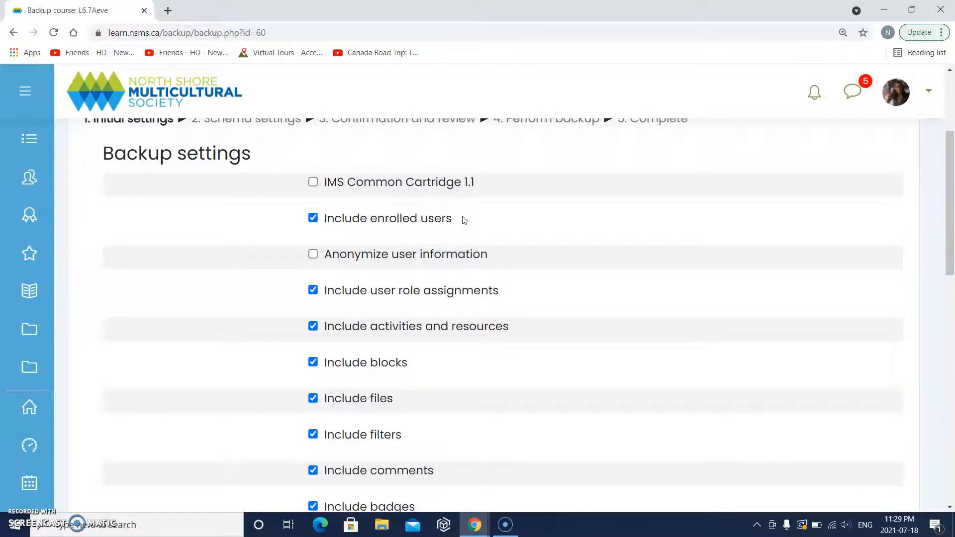
pyautogui.scroll(4, 463, 219)
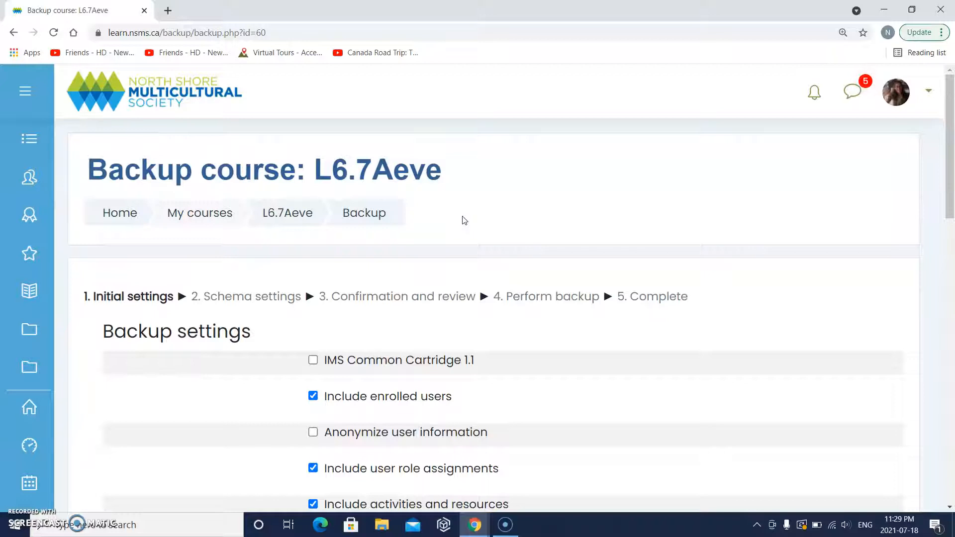
pyautogui.scroll(-3, 463, 219)
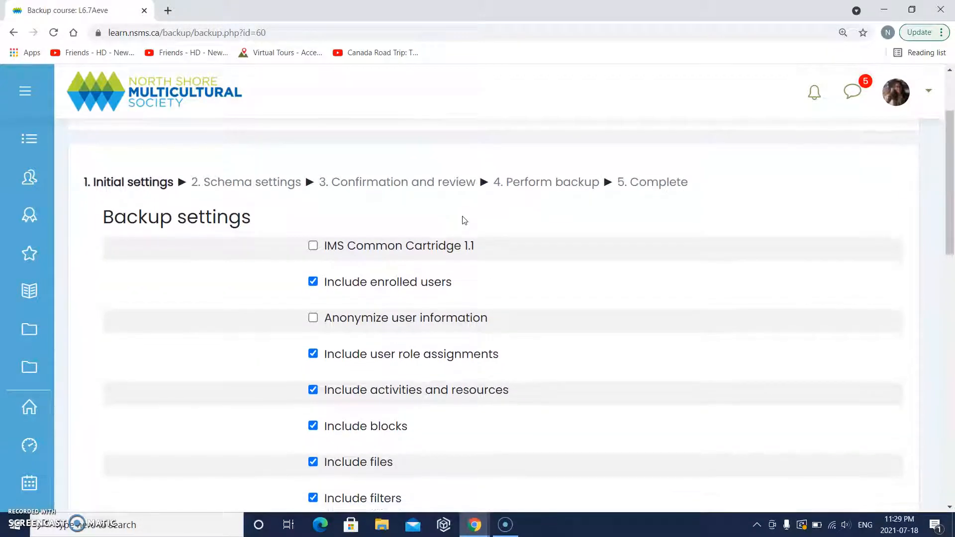
# - Exclude enrolled users, blocks, files, filters and calendar events from the backup
pyautogui.click(313, 248)
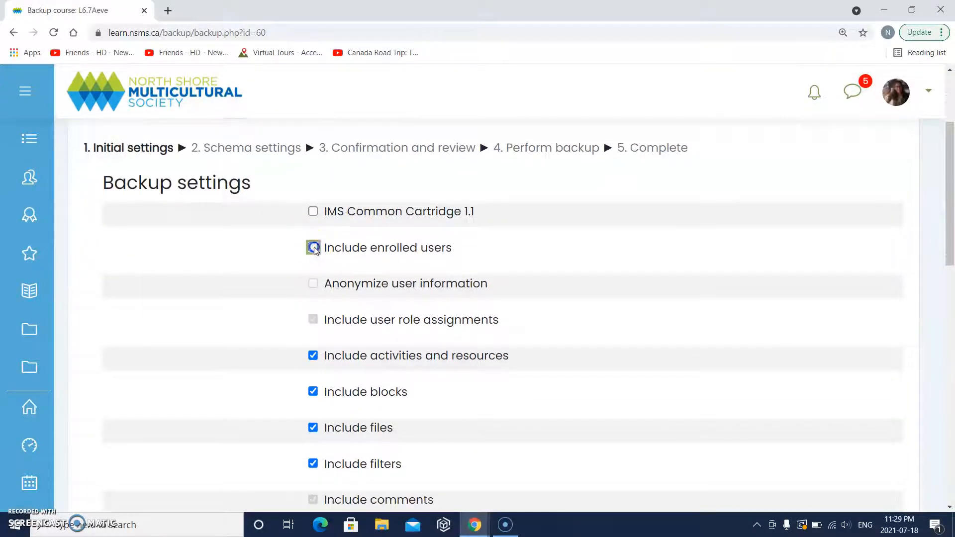
pyautogui.scroll(-3, 367, 296)
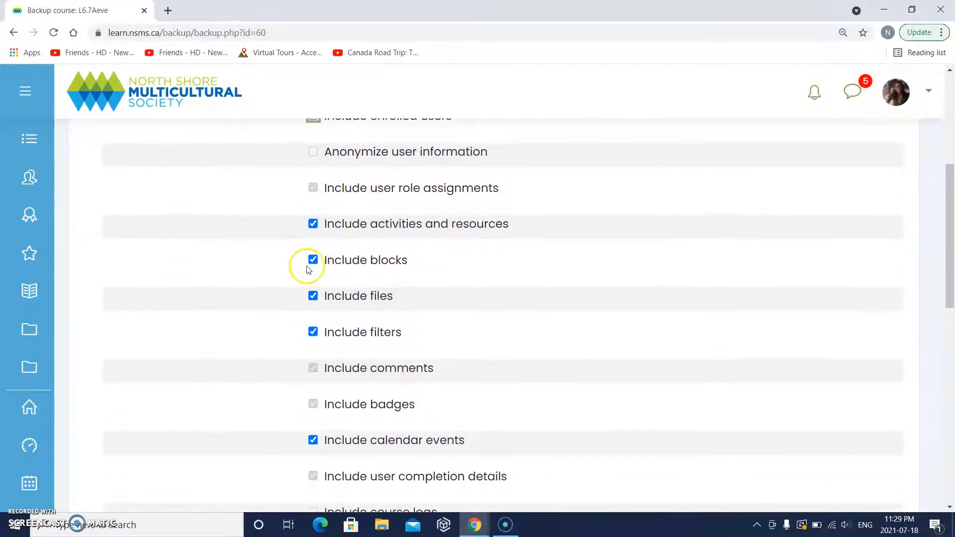
pyautogui.click(313, 263)
pyautogui.click(313, 298)
pyautogui.click(313, 332)
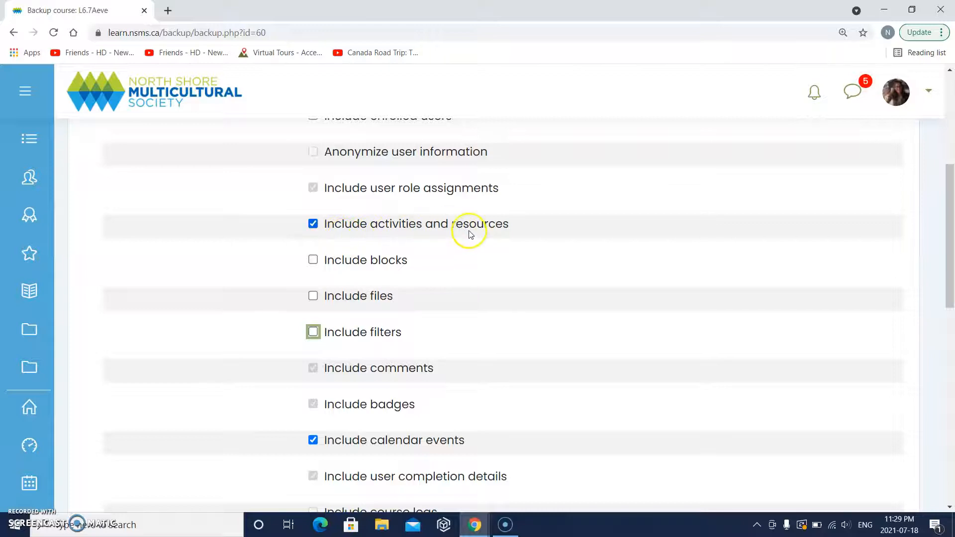
pyautogui.scroll(-2, 466, 278)
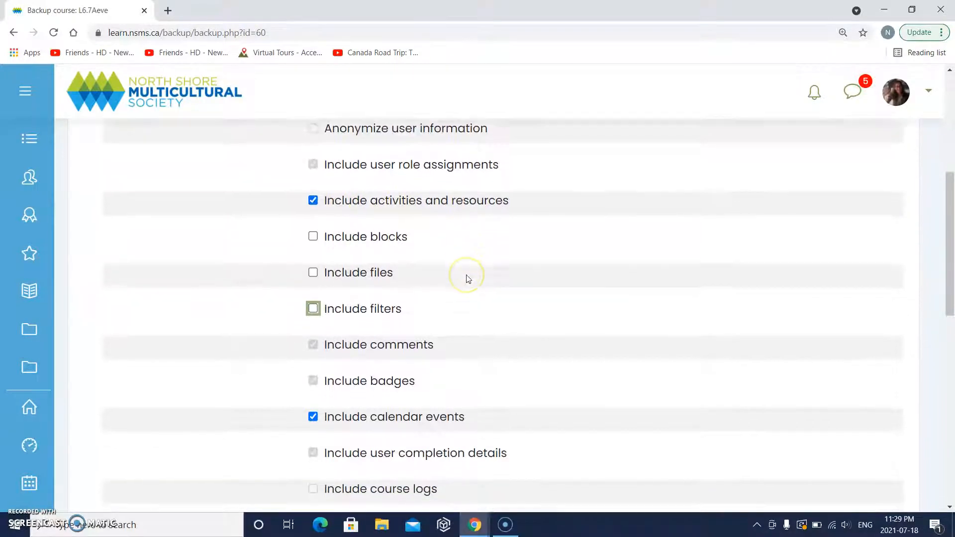
pyautogui.scroll(-2, 467, 277)
pyautogui.click(313, 233)
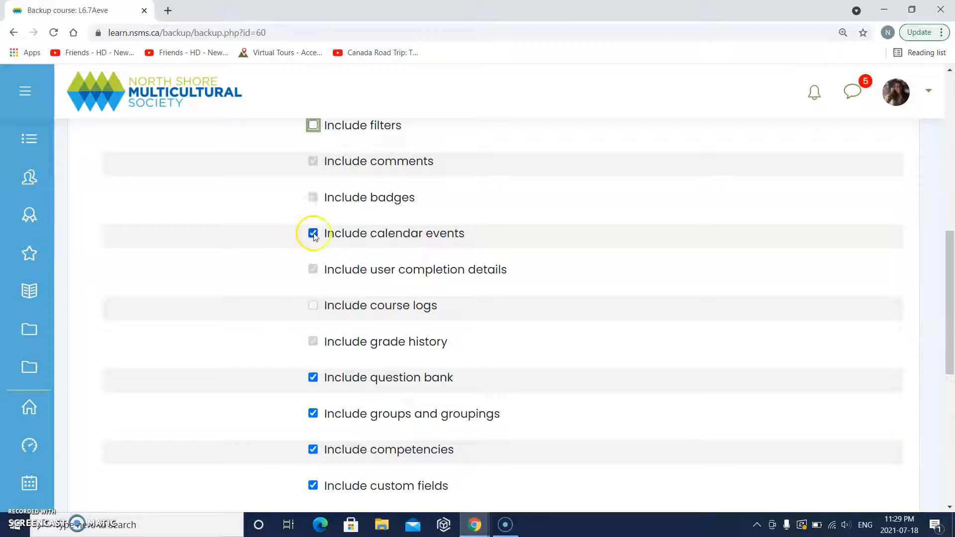
pyautogui.click(357, 296)
# - Exclude groups and groupings, competencies and custom fields from the backup
pyautogui.scroll(-2, 357, 296)
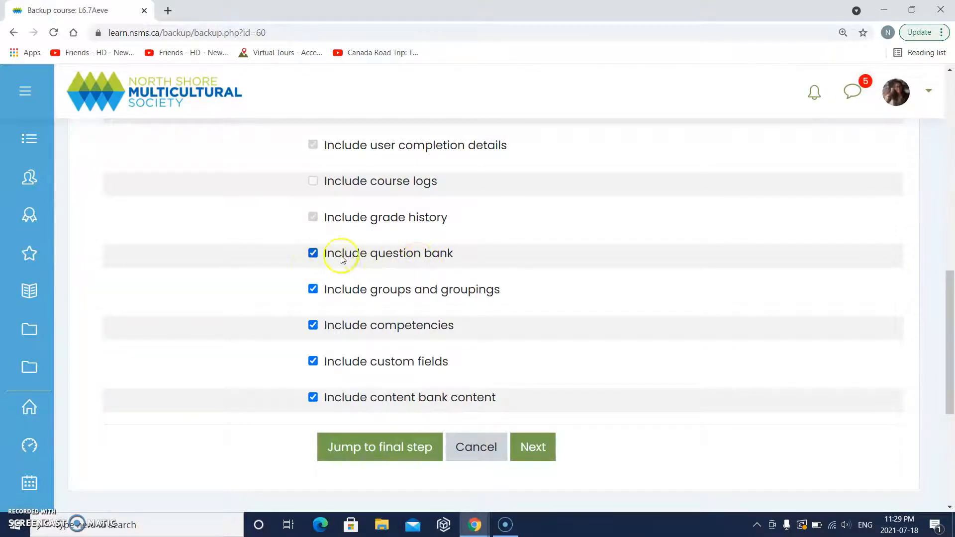
pyautogui.scroll(-1, 316, 263)
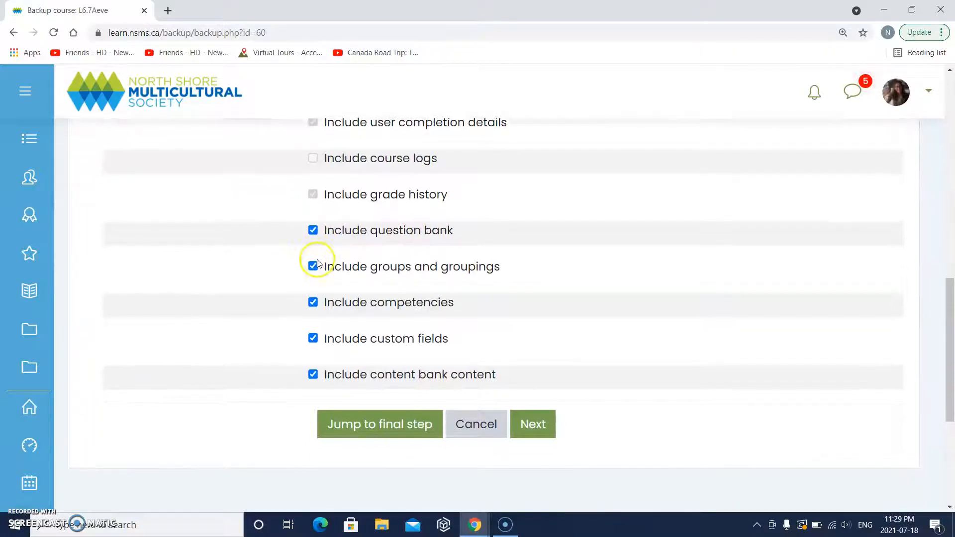
pyautogui.click(313, 267)
pyautogui.click(313, 303)
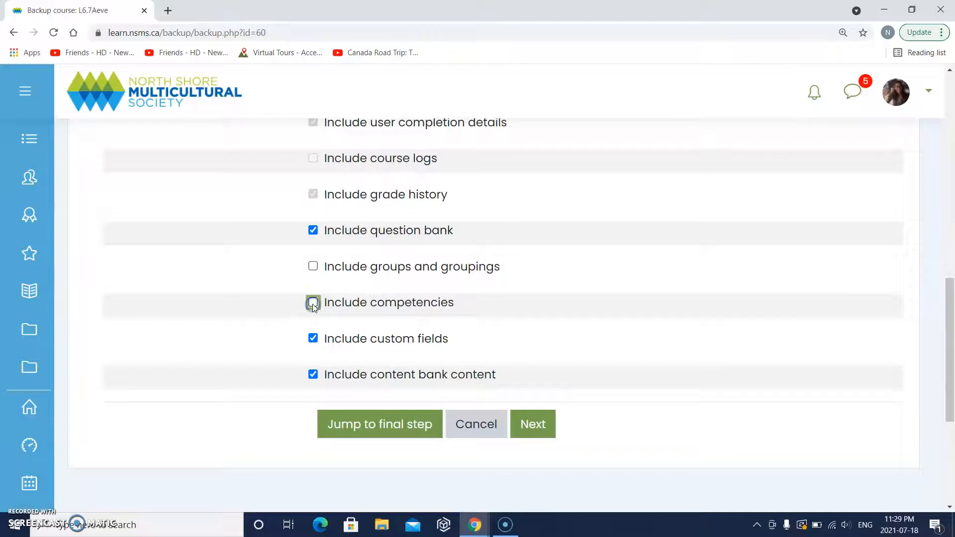
pyautogui.click(313, 339)
pyautogui.scroll(-1, 329, 338)
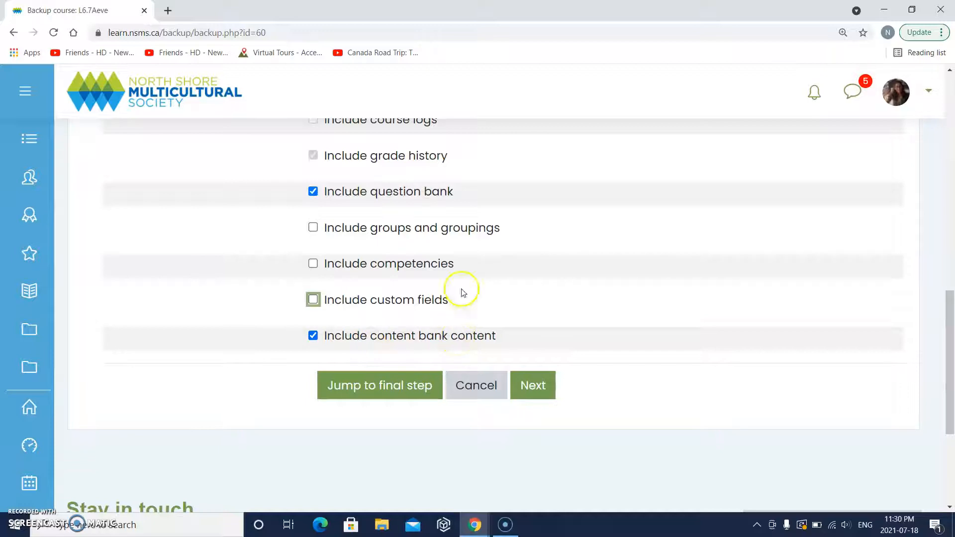
pyautogui.scroll(7, 464, 279)
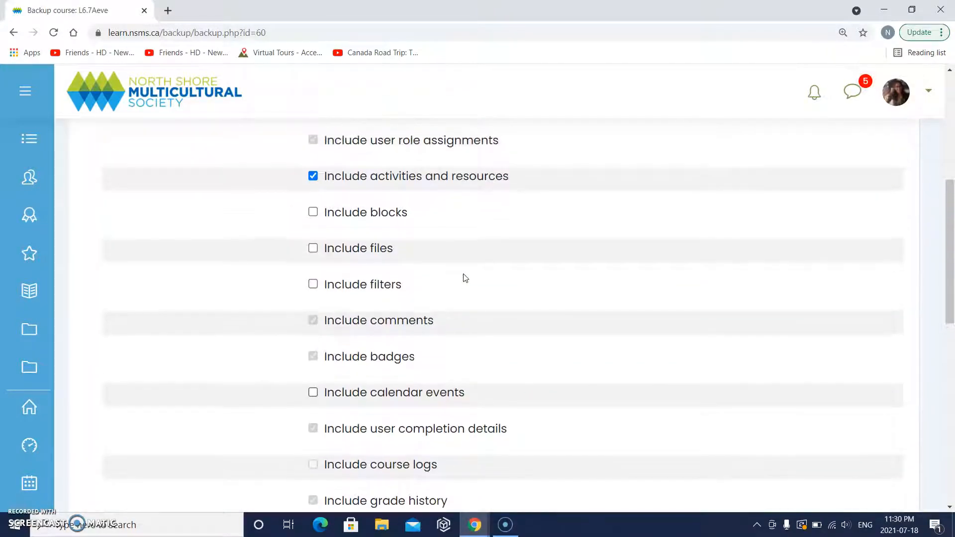
pyautogui.scroll(3, 465, 277)
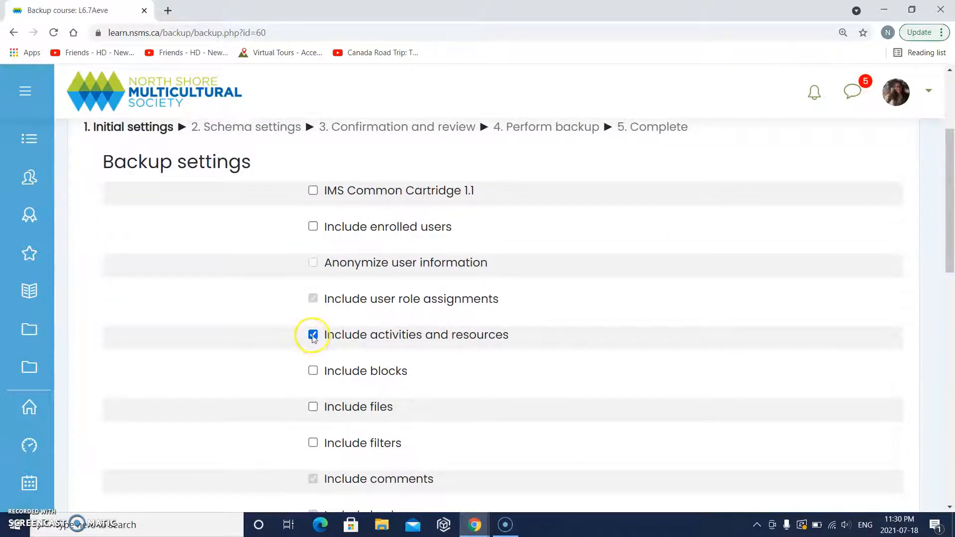
pyautogui.scroll(-4, 453, 345)
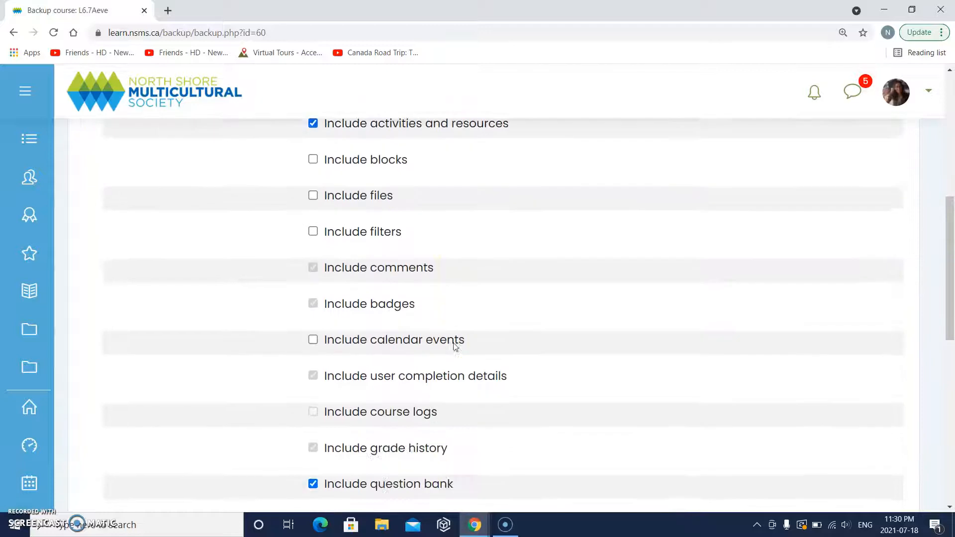
pyautogui.scroll(-3, 452, 346)
pyautogui.scroll(-2, 478, 358)
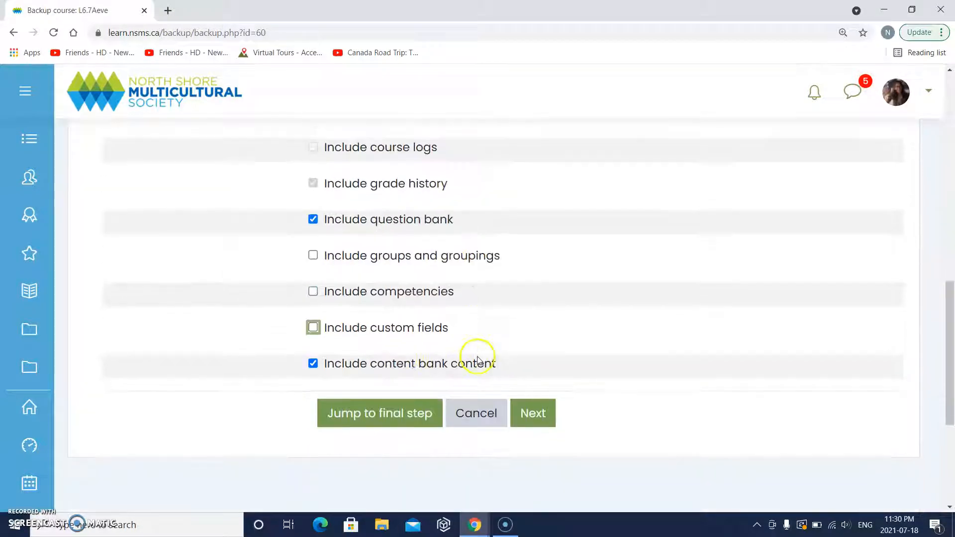
# - Continue past initial settings to the schema settings step
pyautogui.click(250, 437)
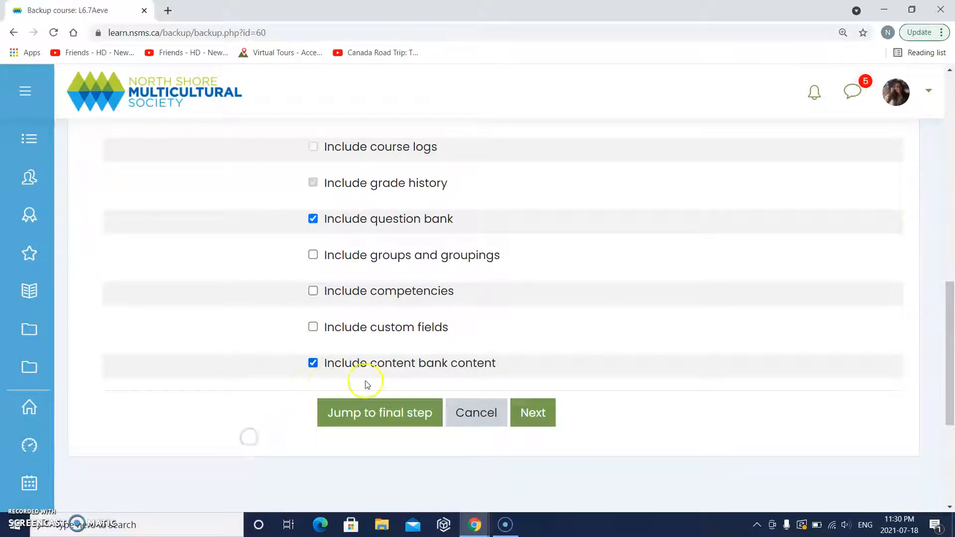
pyautogui.scroll(1, 473, 343)
pyautogui.scroll(-1, 477, 347)
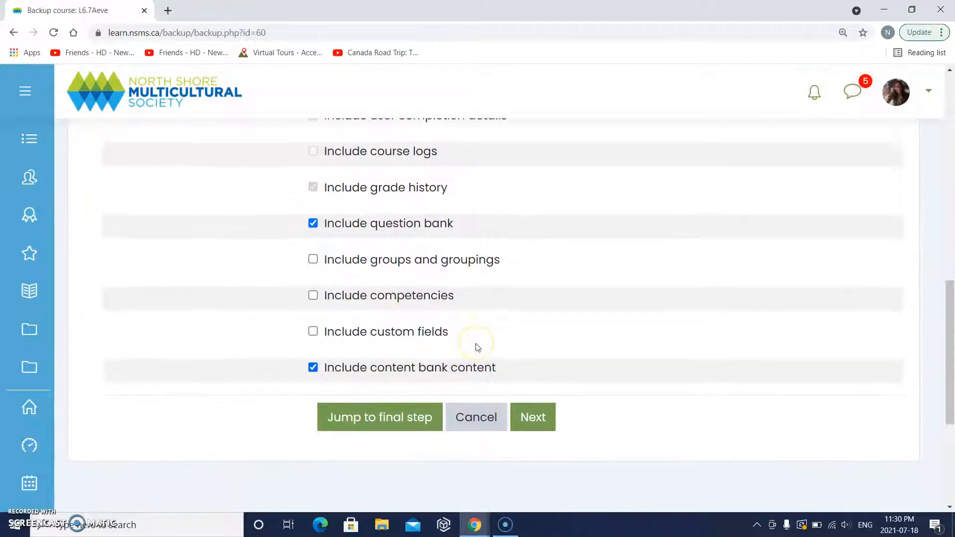
pyautogui.scroll(6, 477, 347)
pyautogui.scroll(-5, 478, 347)
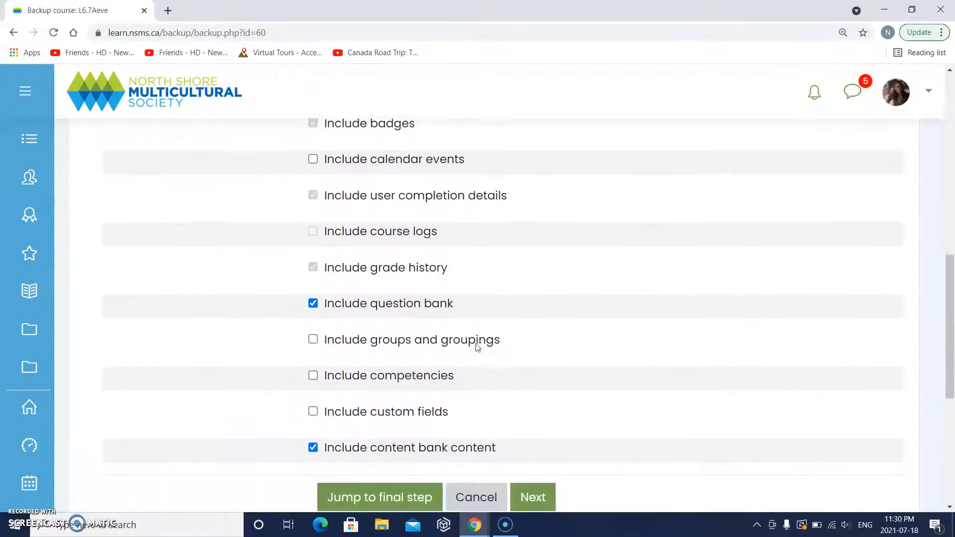
pyautogui.scroll(-2, 477, 348)
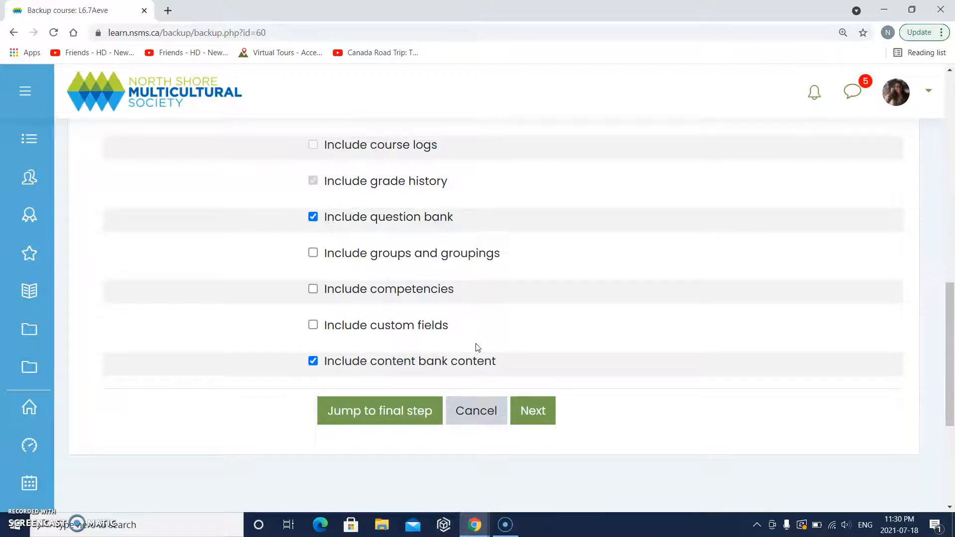
pyautogui.click(555, 411)
pyautogui.scroll(-1, 563, 440)
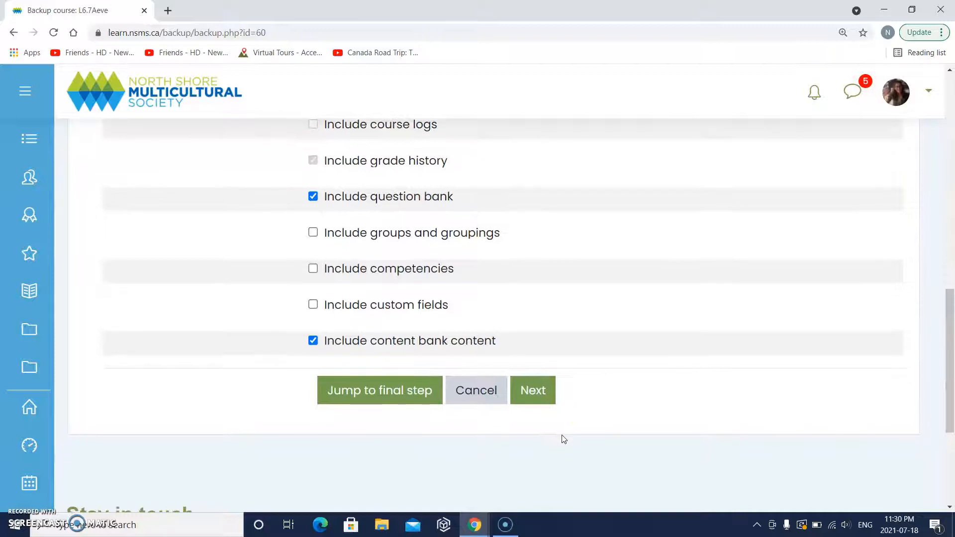
pyautogui.click(536, 390)
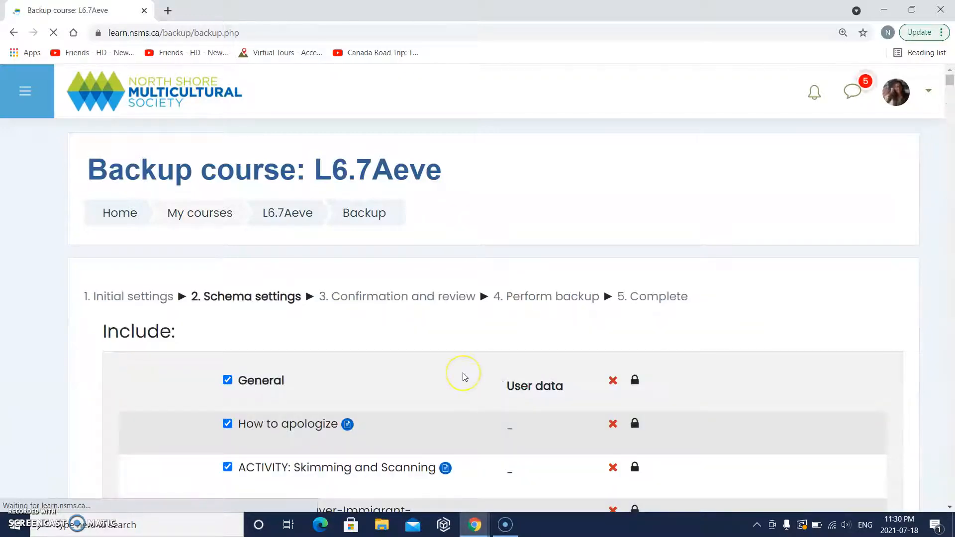
pyautogui.scroll(-5, 463, 376)
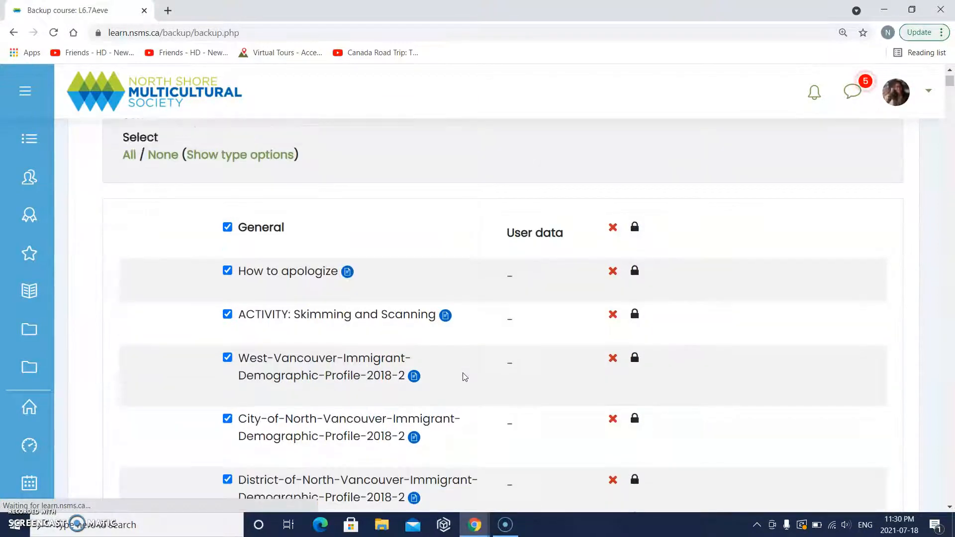
pyautogui.scroll(5, 463, 377)
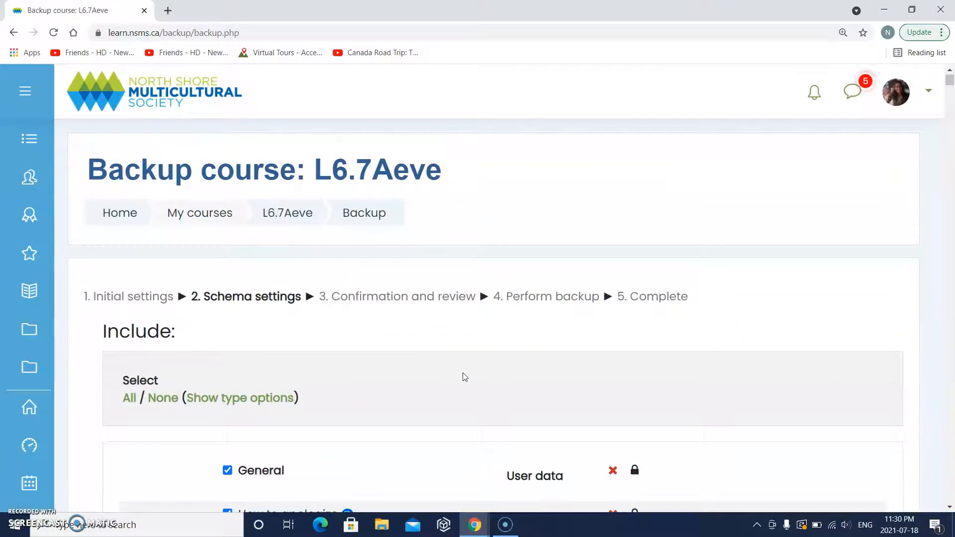
pyautogui.scroll(-4, 455, 408)
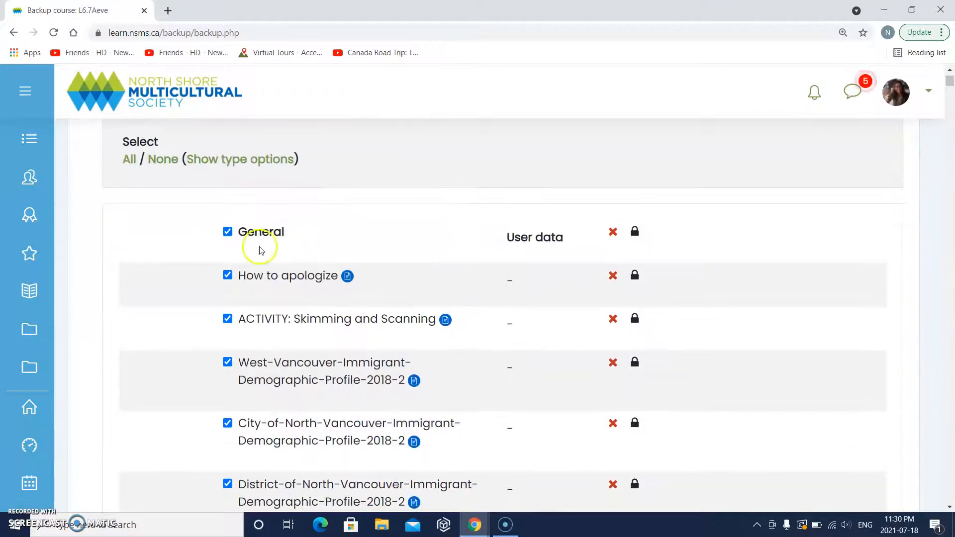
pyautogui.scroll(-15, 232, 410)
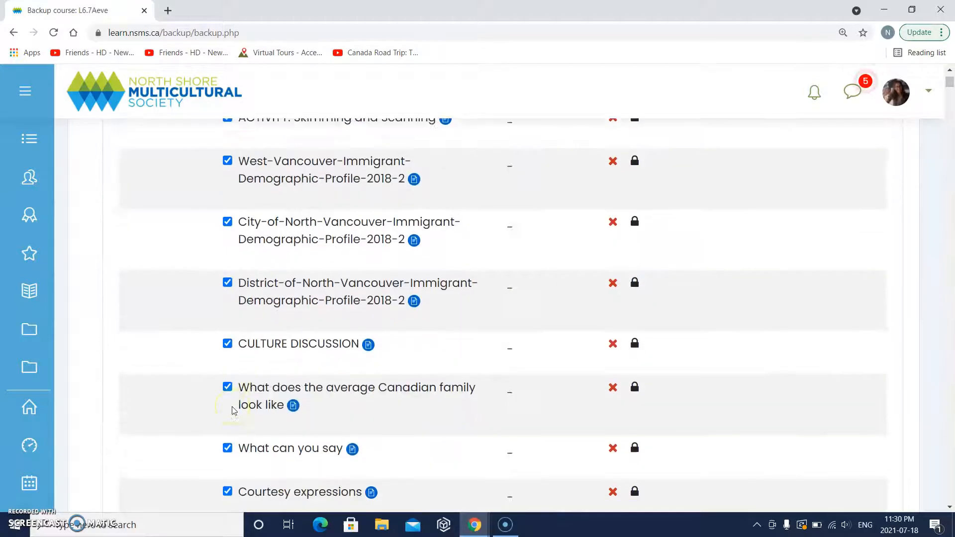
pyautogui.scroll(-15, 232, 410)
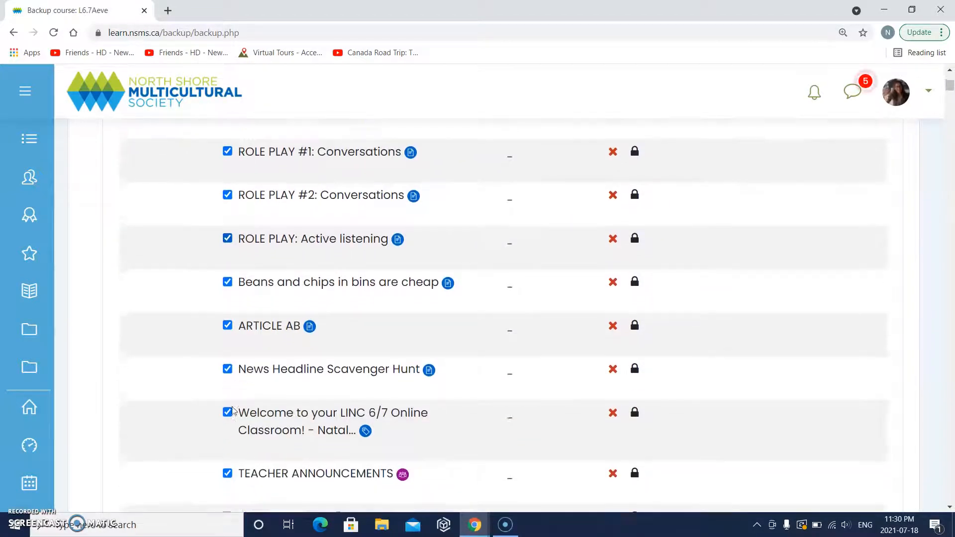
pyautogui.scroll(-15, 232, 411)
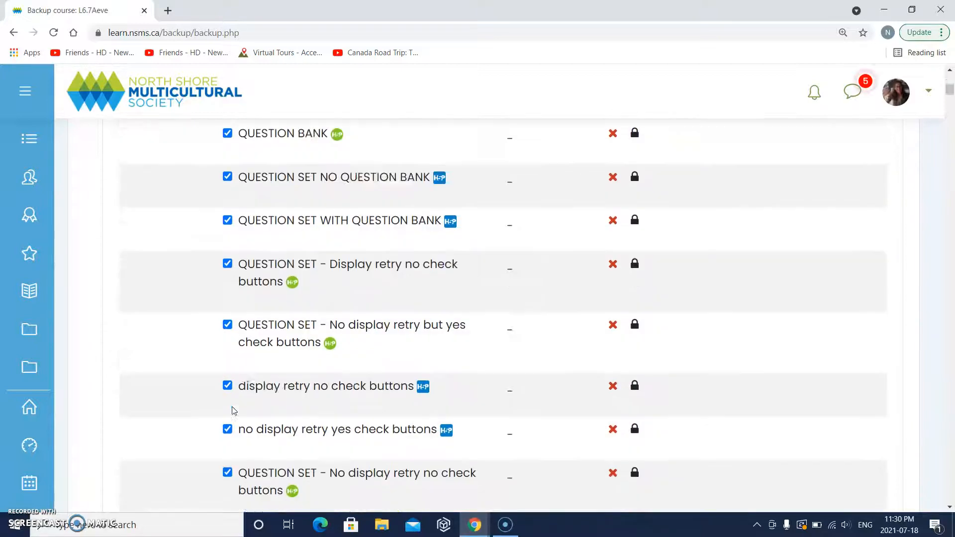
pyautogui.scroll(-15, 232, 410)
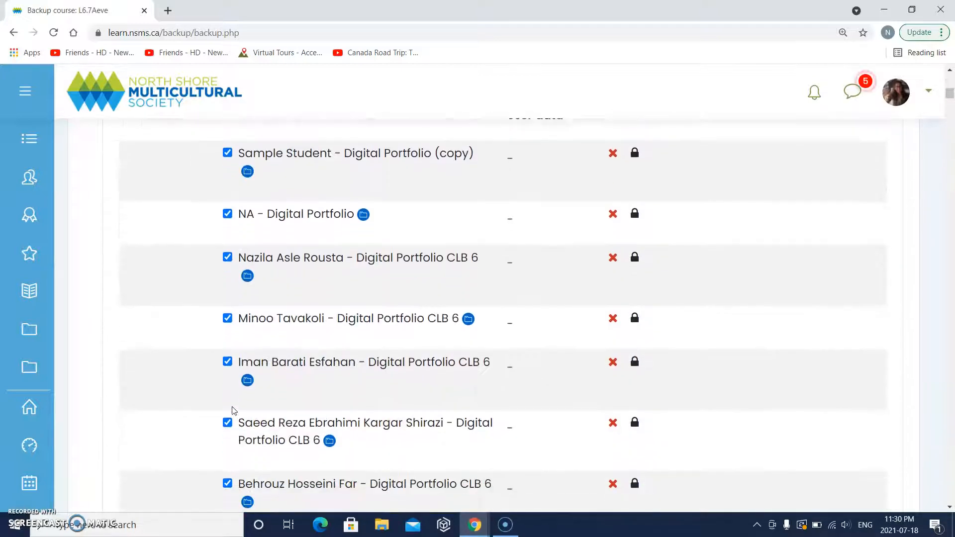
pyautogui.scroll(-15, 232, 411)
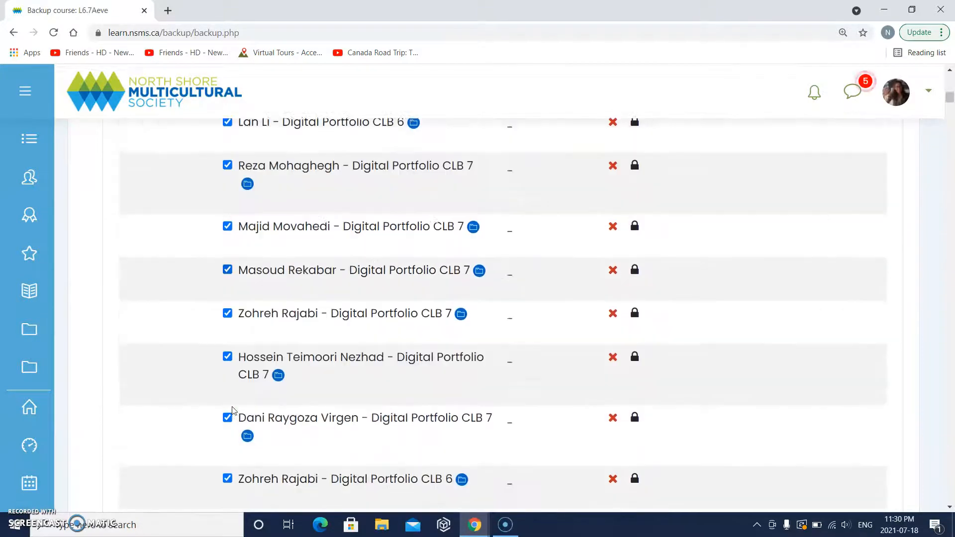
pyautogui.scroll(-15, 231, 410)
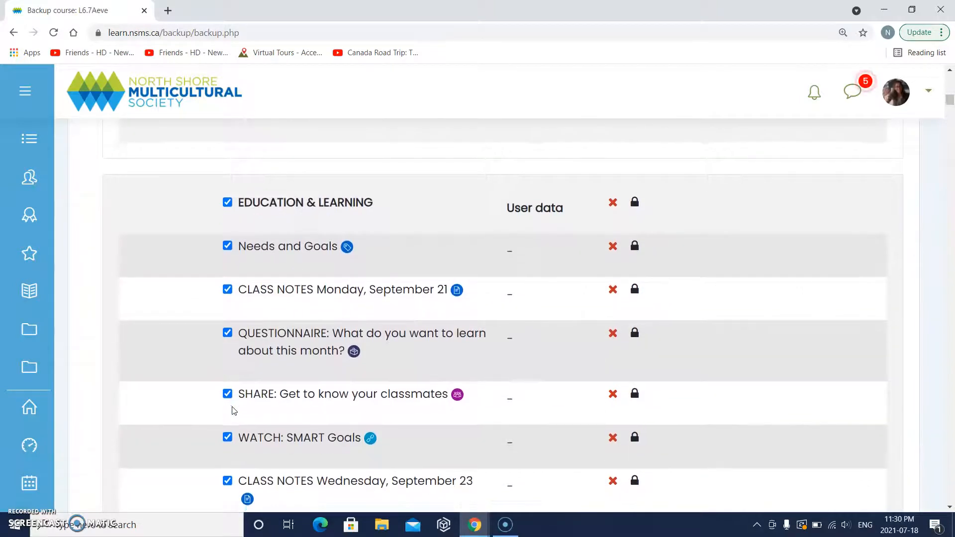
pyautogui.scroll(-7, 234, 410)
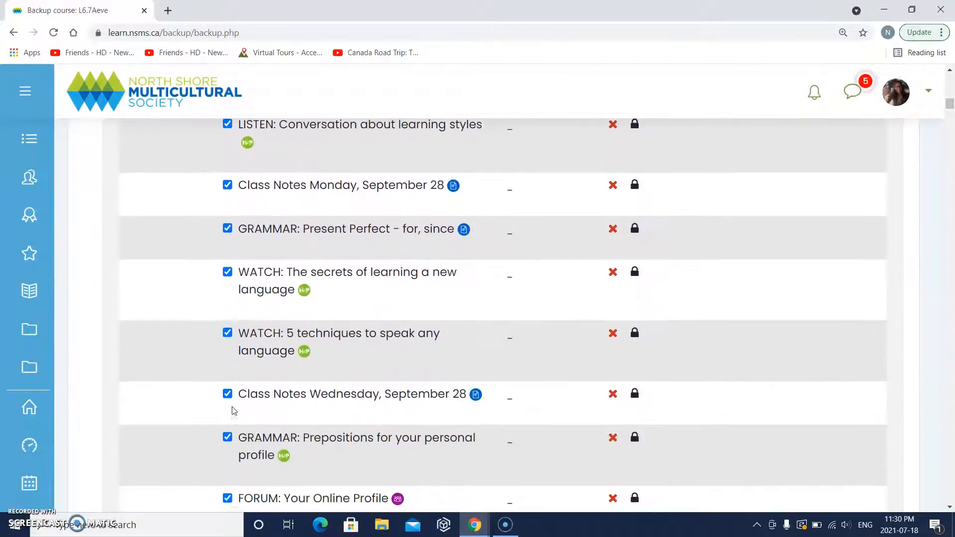
pyautogui.scroll(-8, 233, 410)
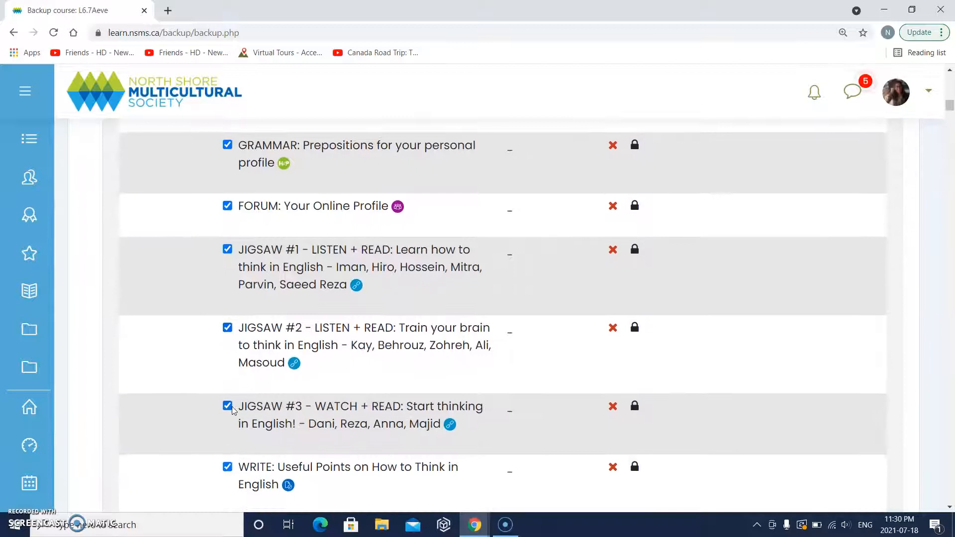
pyautogui.scroll(-8, 233, 410)
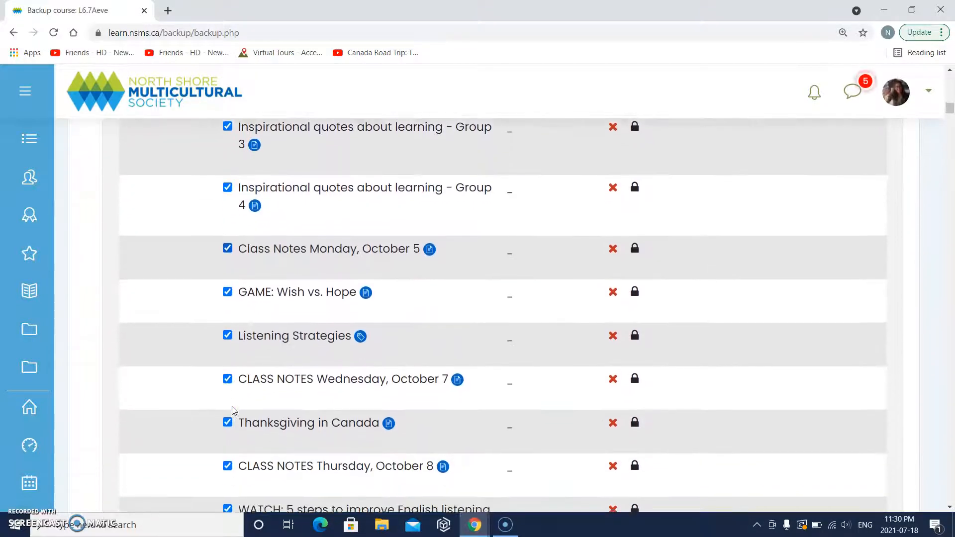
pyautogui.scroll(-2, 232, 408)
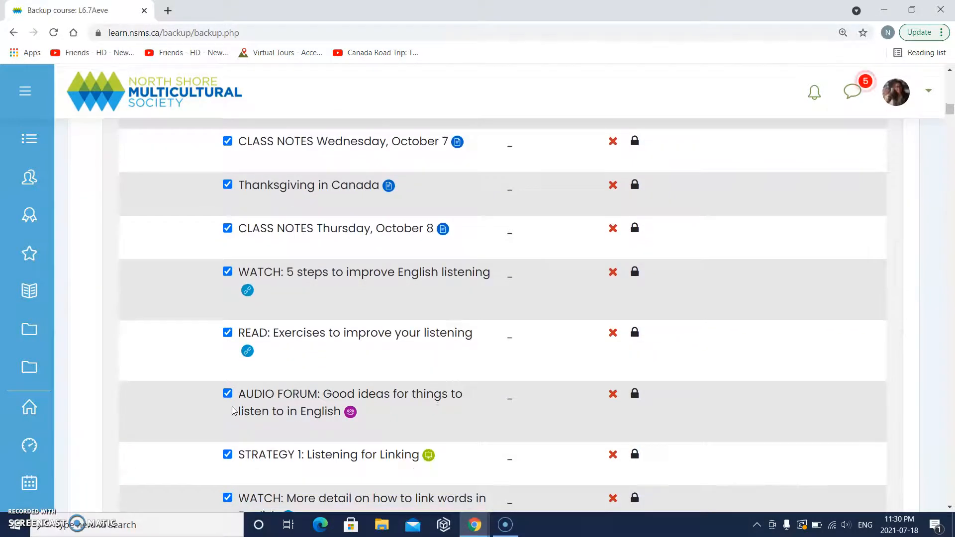
pyautogui.scroll(-20, 232, 410)
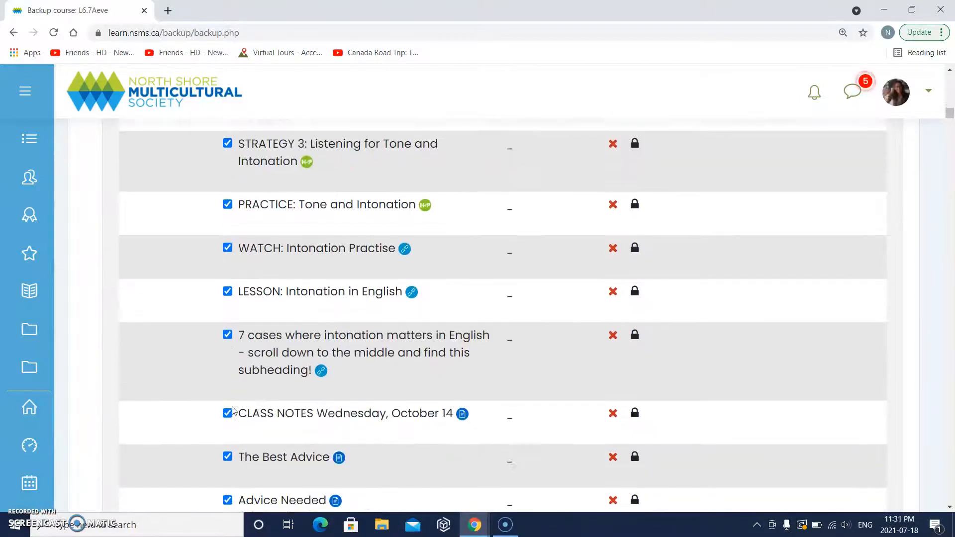
pyautogui.scroll(-20, 234, 410)
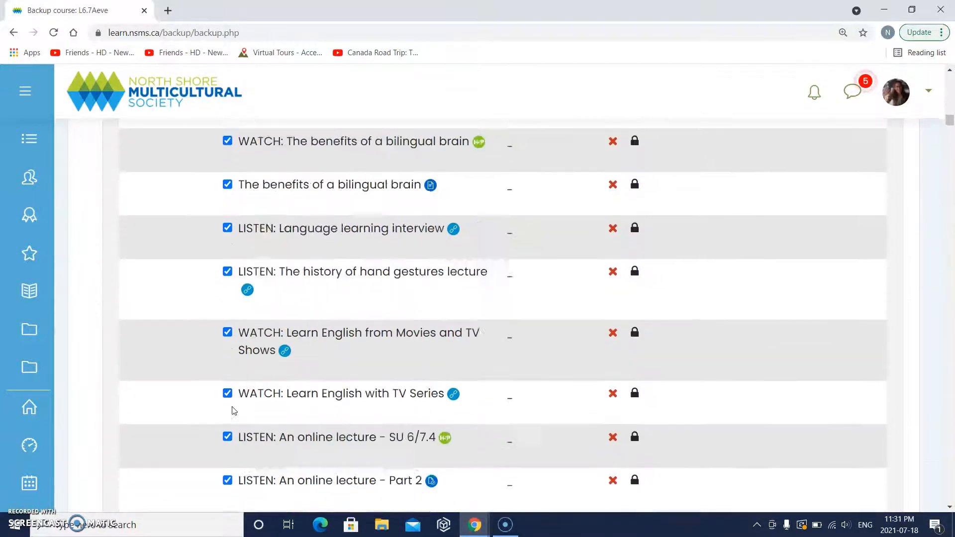
pyautogui.scroll(-20, 233, 410)
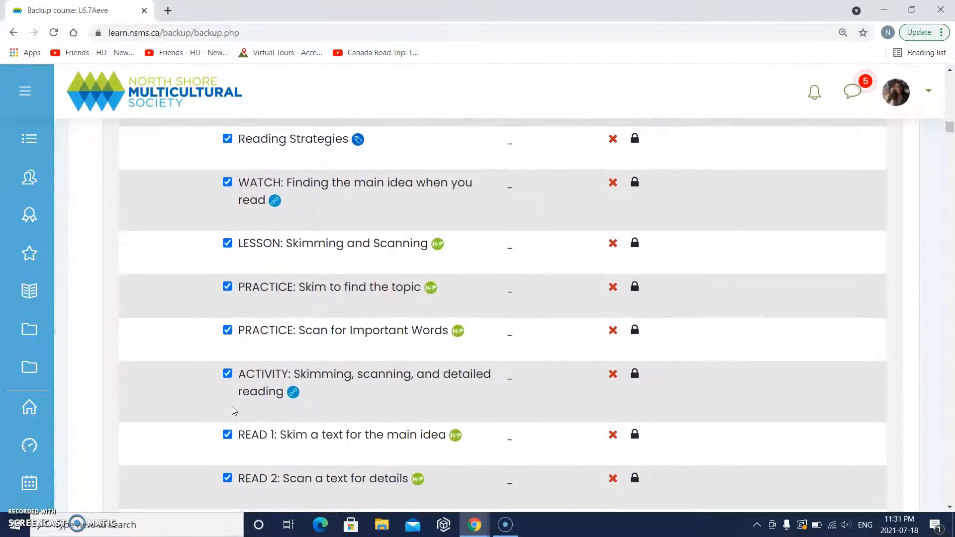
pyautogui.scroll(-1, 233, 410)
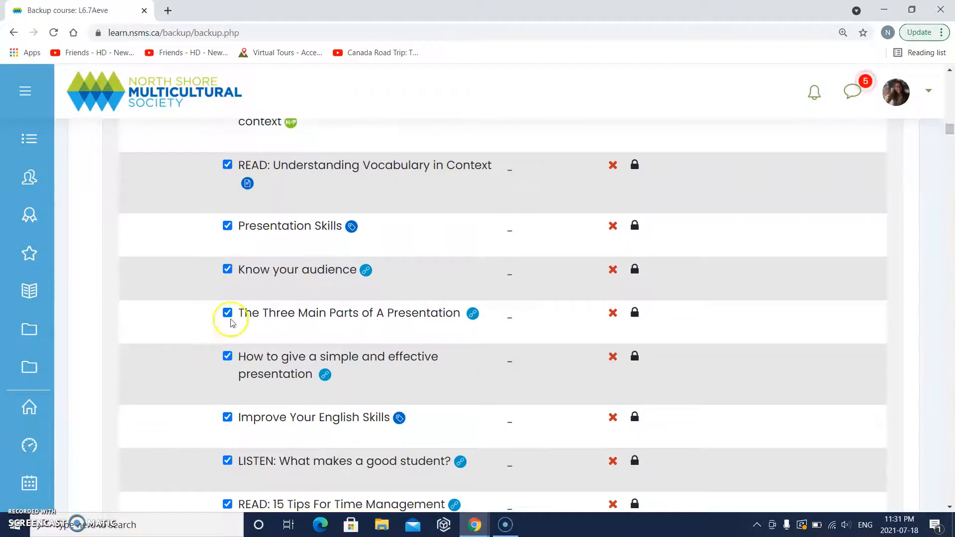
pyautogui.scroll(-5, 230, 323)
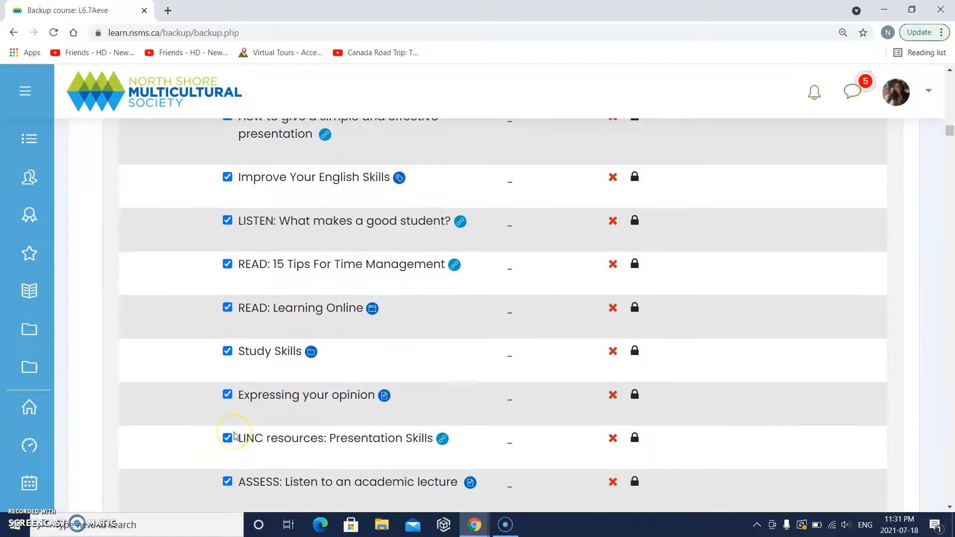
pyautogui.scroll(-12, 234, 436)
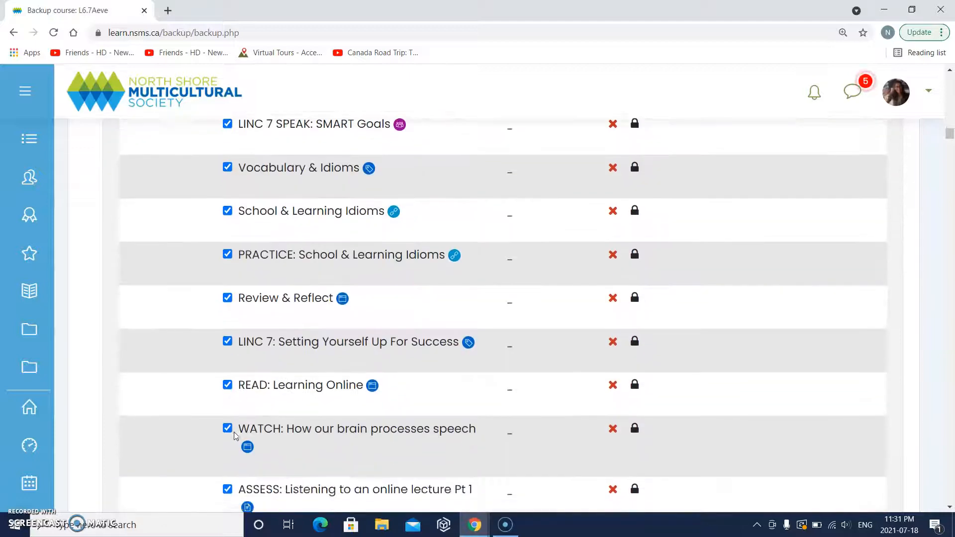
pyautogui.scroll(-17, 234, 436)
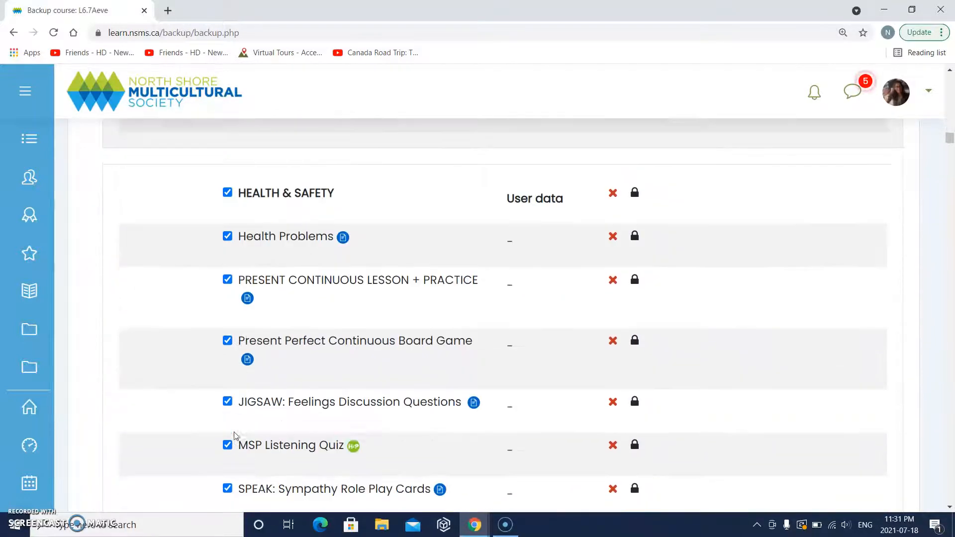
pyautogui.scroll(-4, 233, 437)
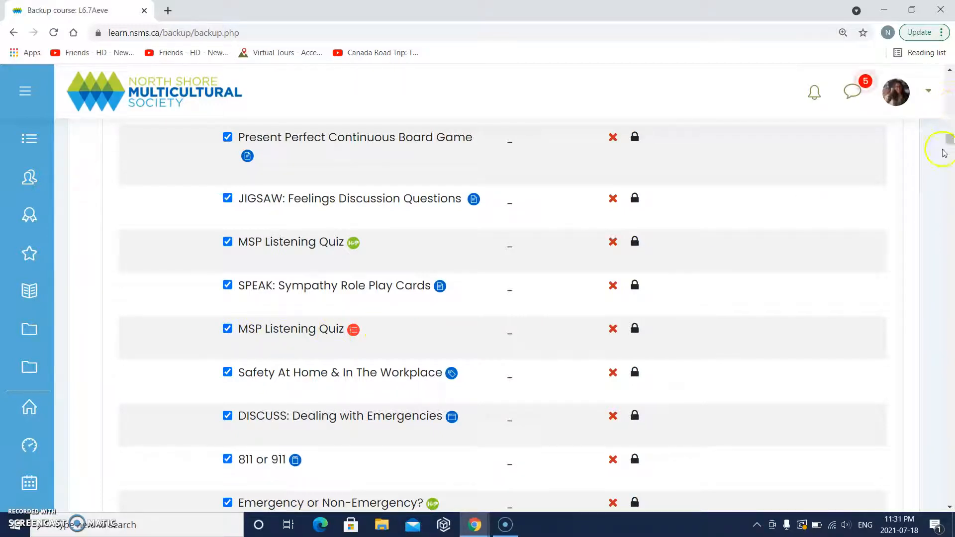
pyautogui.moveTo(950, 142); pyautogui.dragTo(950, 254)
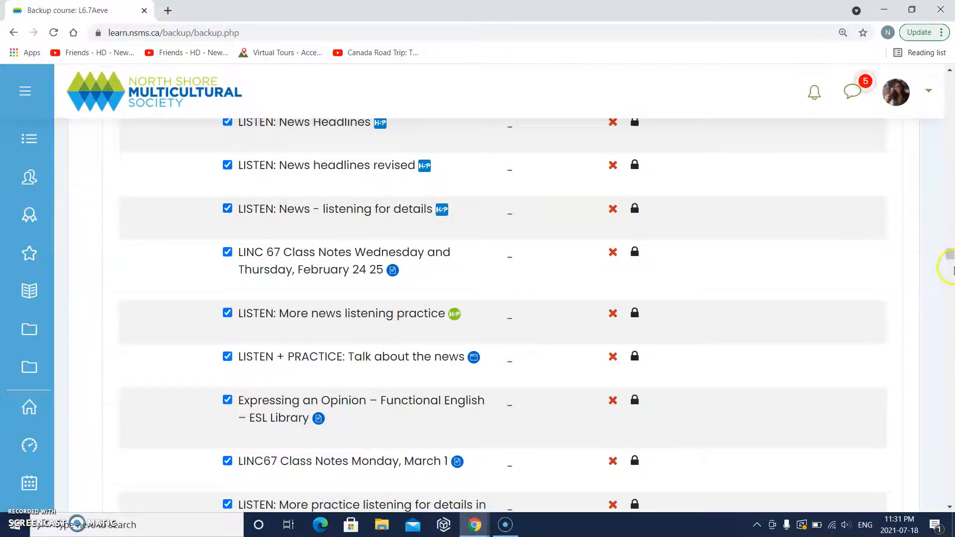
pyautogui.moveTo(949, 254); pyautogui.dragTo(950, 72)
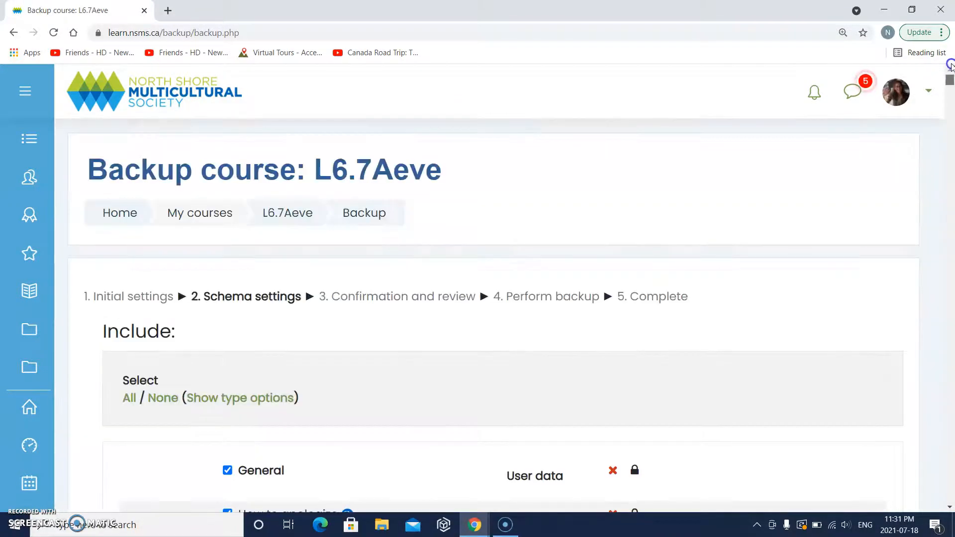
pyautogui.scroll(-3, 466, 355)
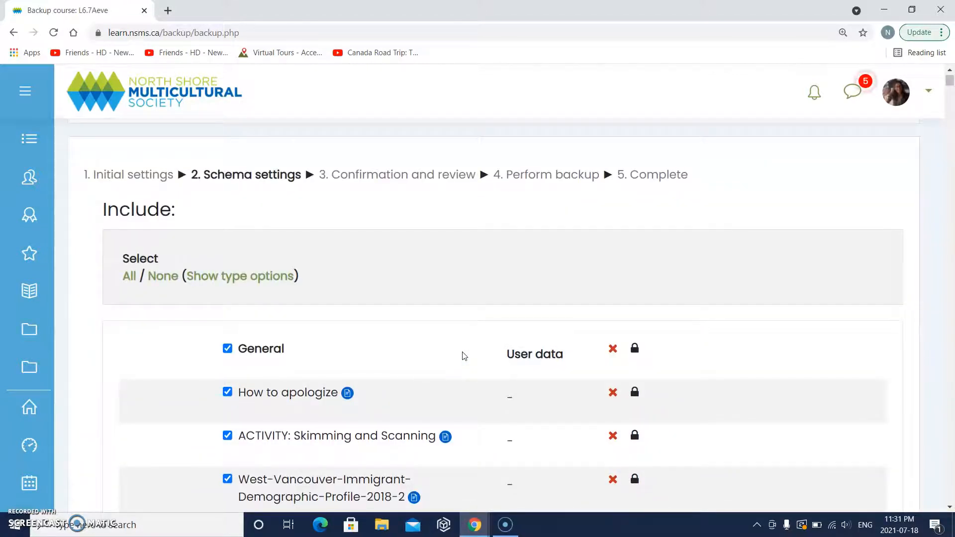
pyautogui.scroll(-6, 464, 356)
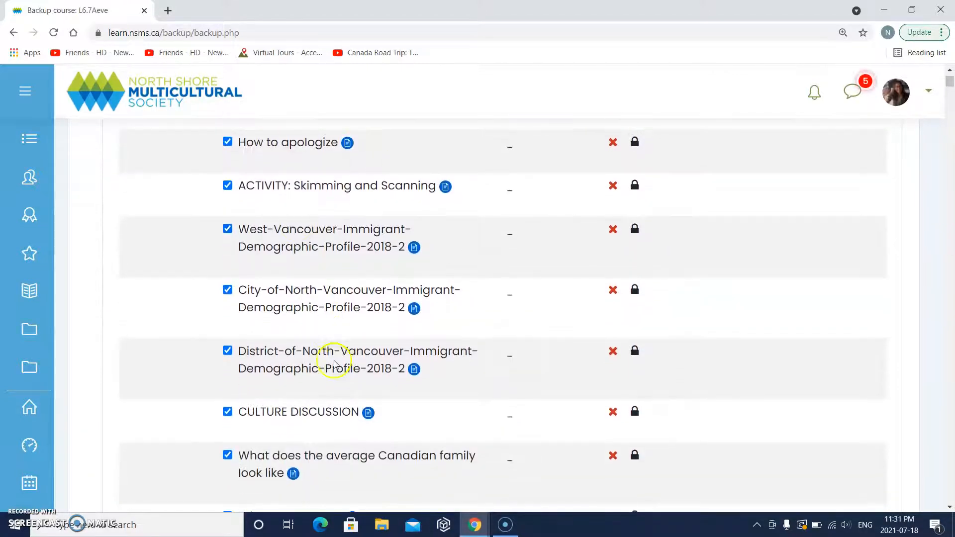
pyautogui.scroll(-15, 338, 366)
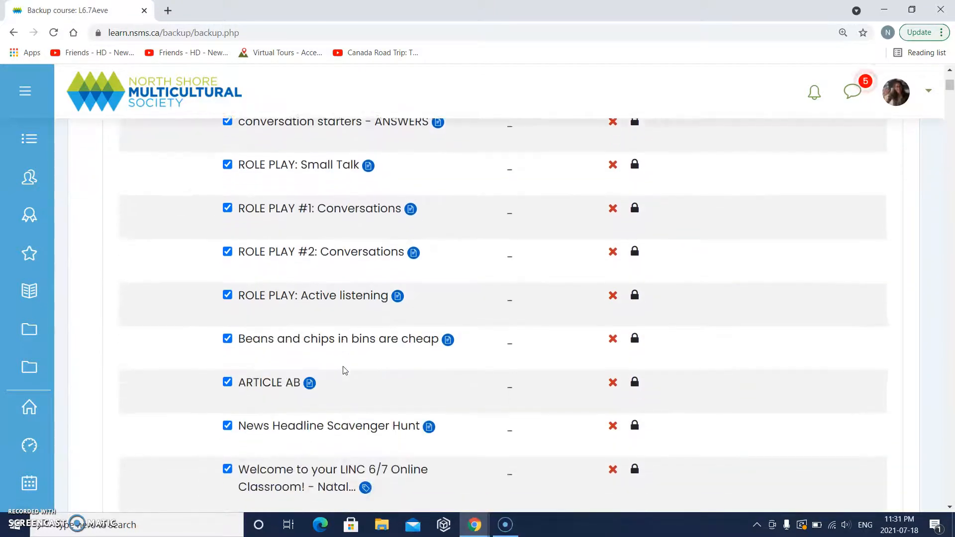
pyautogui.scroll(-20, 344, 371)
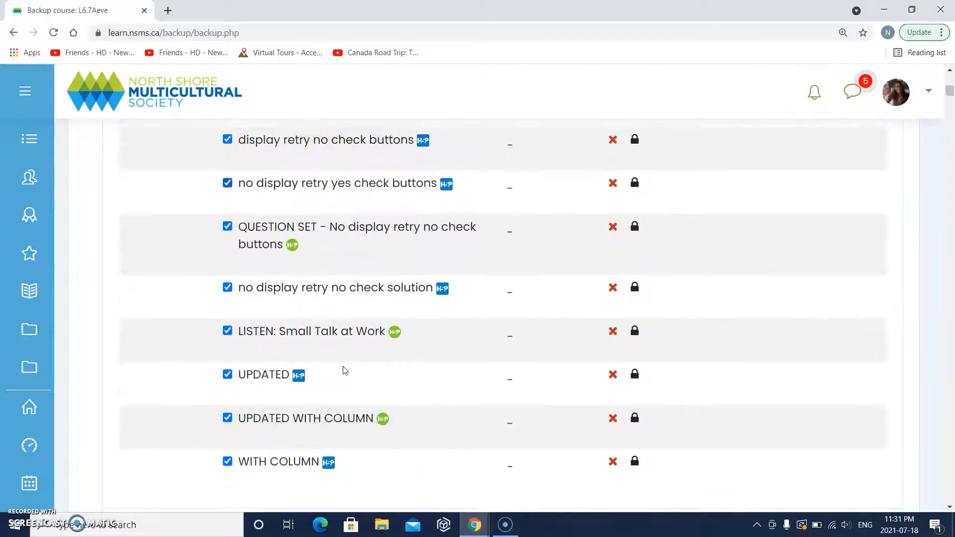
pyautogui.scroll(-6, 345, 370)
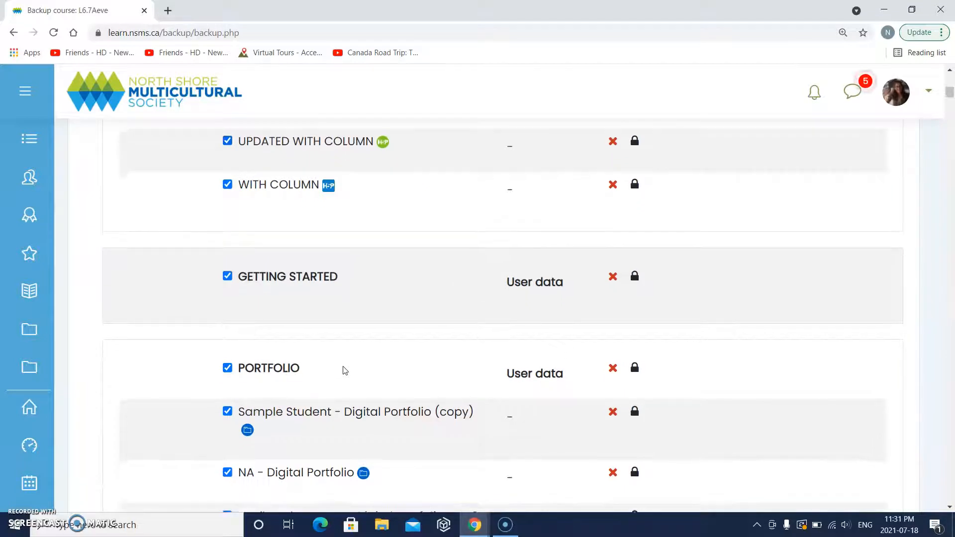
pyautogui.scroll(-20, 344, 370)
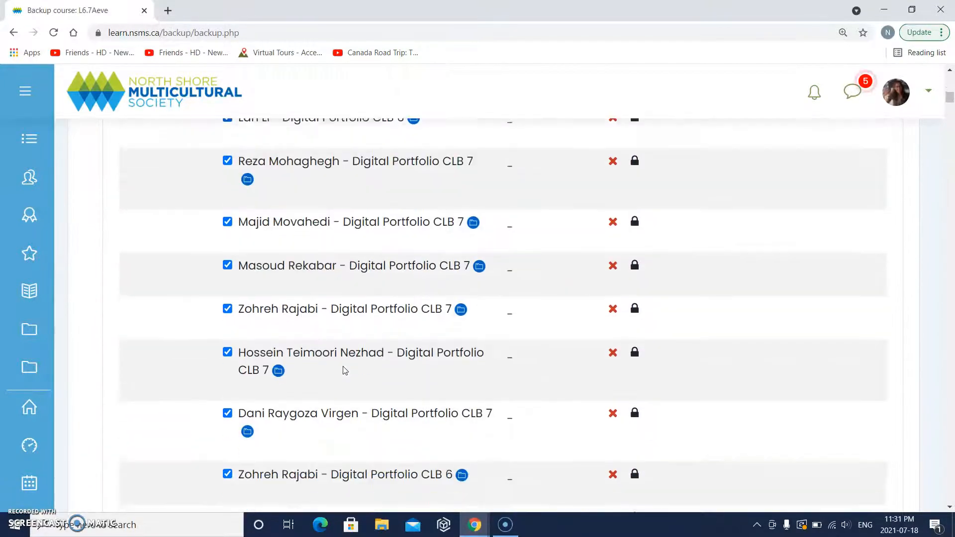
pyautogui.scroll(-10, 345, 371)
pyautogui.scroll(1, 342, 366)
pyautogui.click(272, 213)
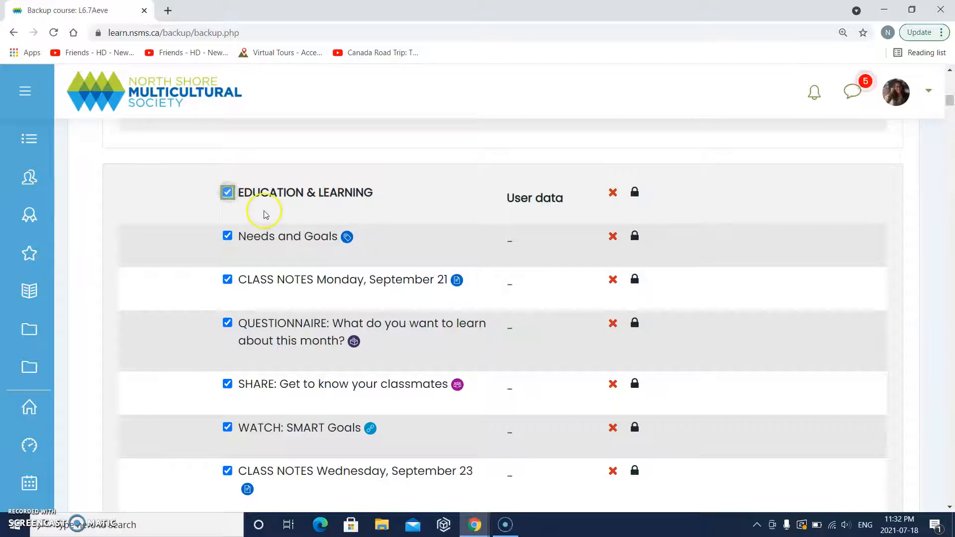
# - Leave the EDUCATION & LEARNING section out of the backup
pyautogui.click(267, 197)
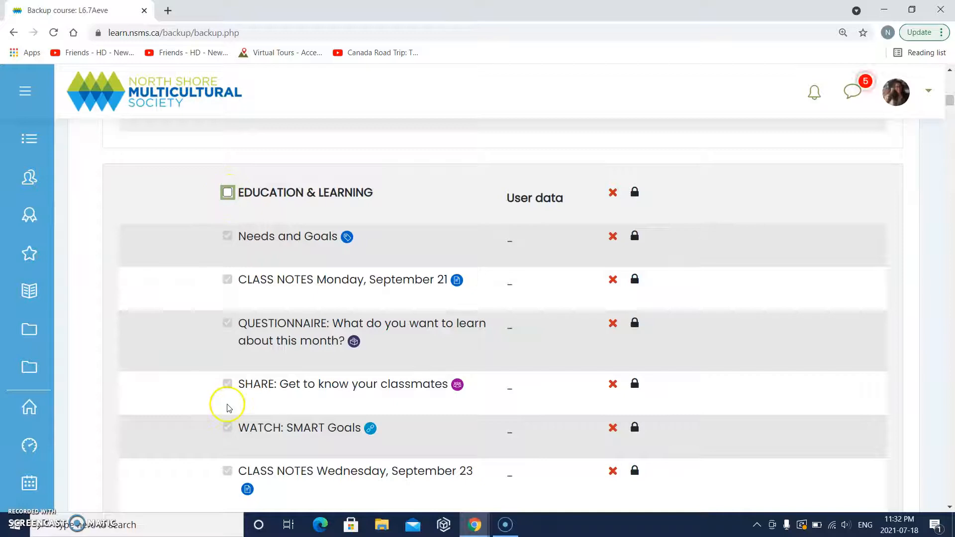
pyautogui.scroll(-5, 228, 405)
pyautogui.scroll(-5, 229, 407)
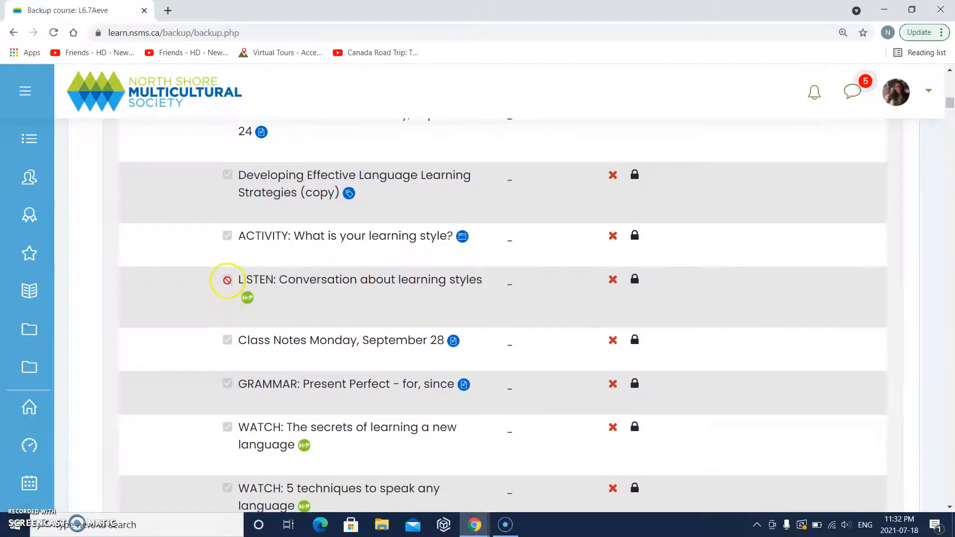
pyautogui.scroll(10, 228, 280)
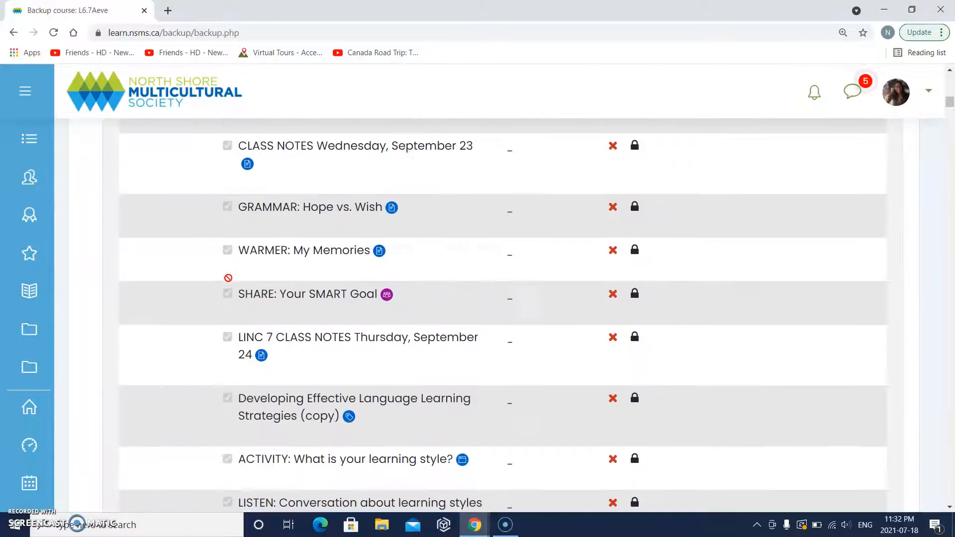
pyautogui.scroll(3, 228, 282)
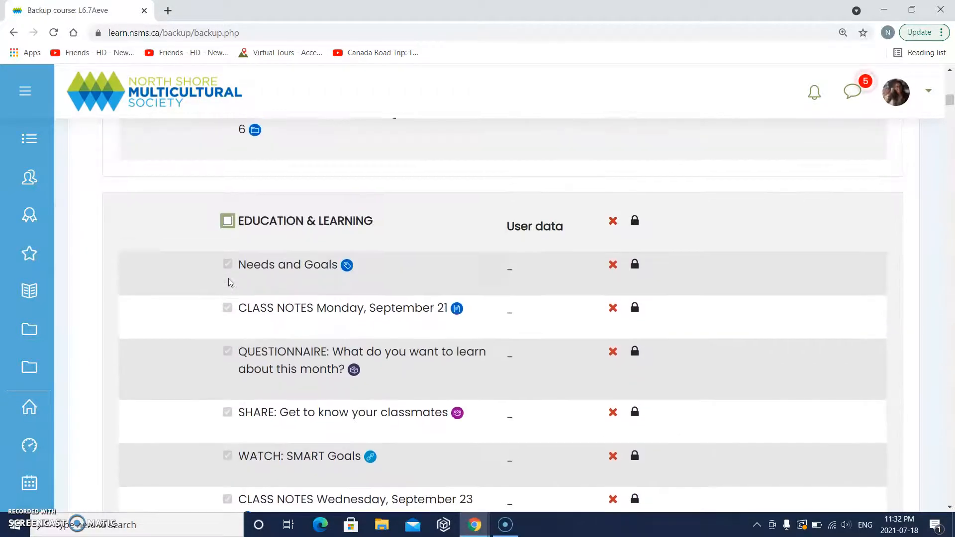
pyautogui.scroll(-20, 228, 280)
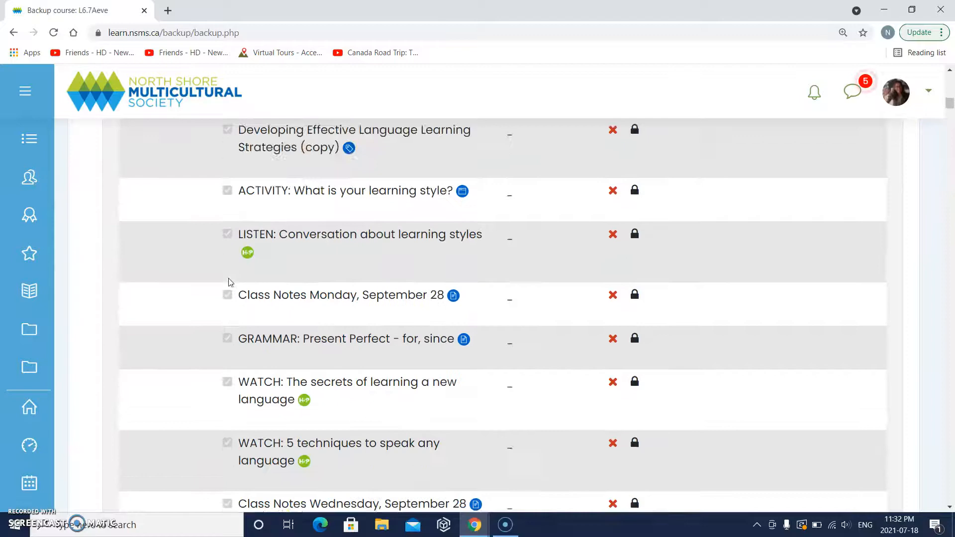
pyautogui.scroll(-20, 228, 279)
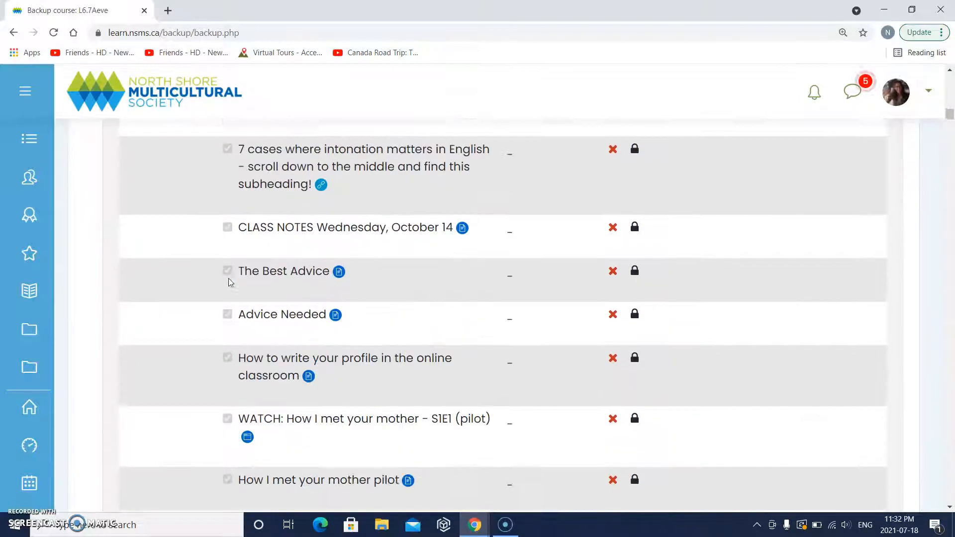
pyautogui.scroll(-20, 228, 280)
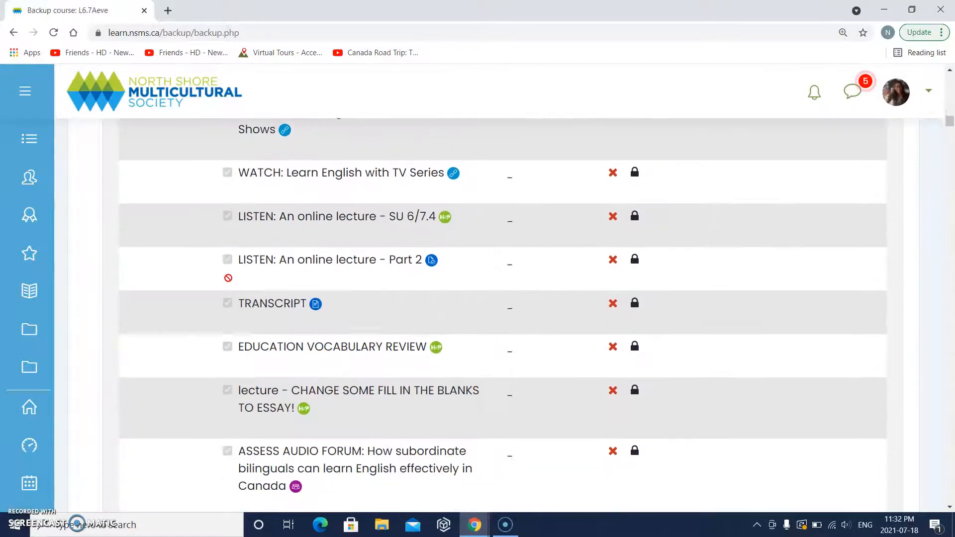
pyautogui.scroll(-20, 228, 279)
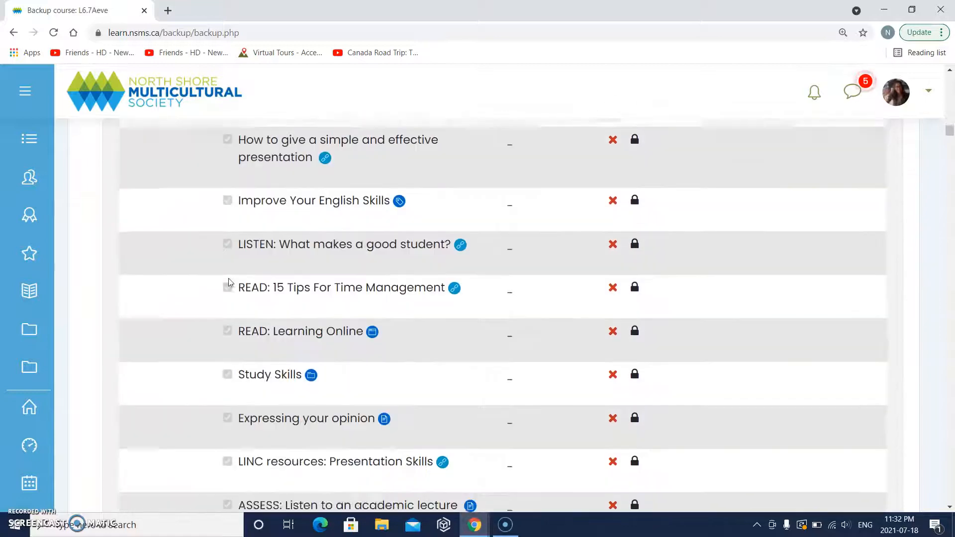
pyautogui.scroll(-15, 229, 279)
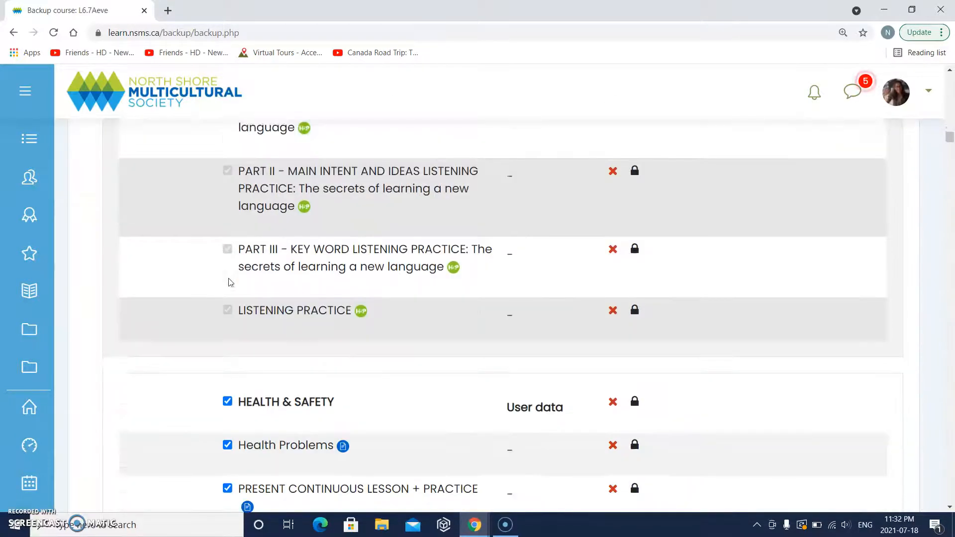
pyautogui.scroll(-1, 229, 280)
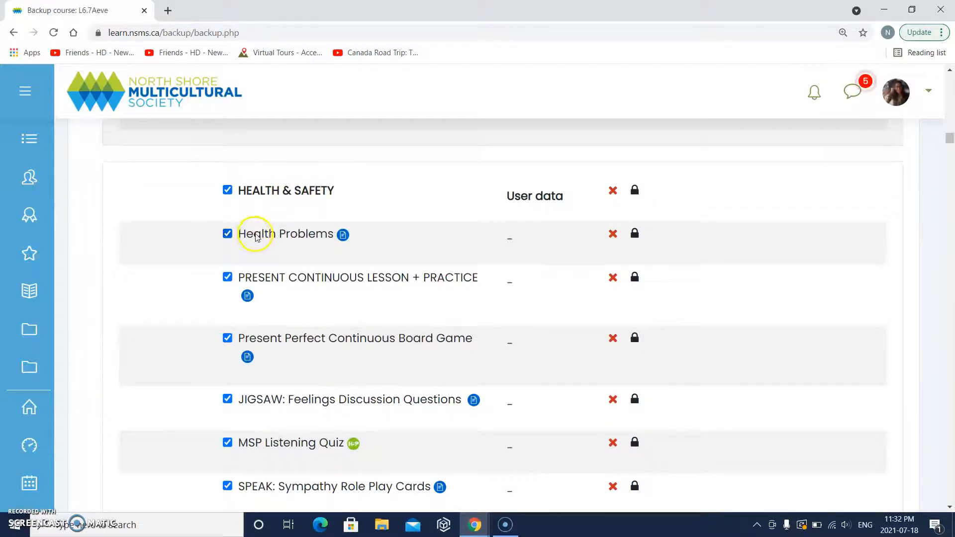
pyautogui.scroll(-1, 257, 238)
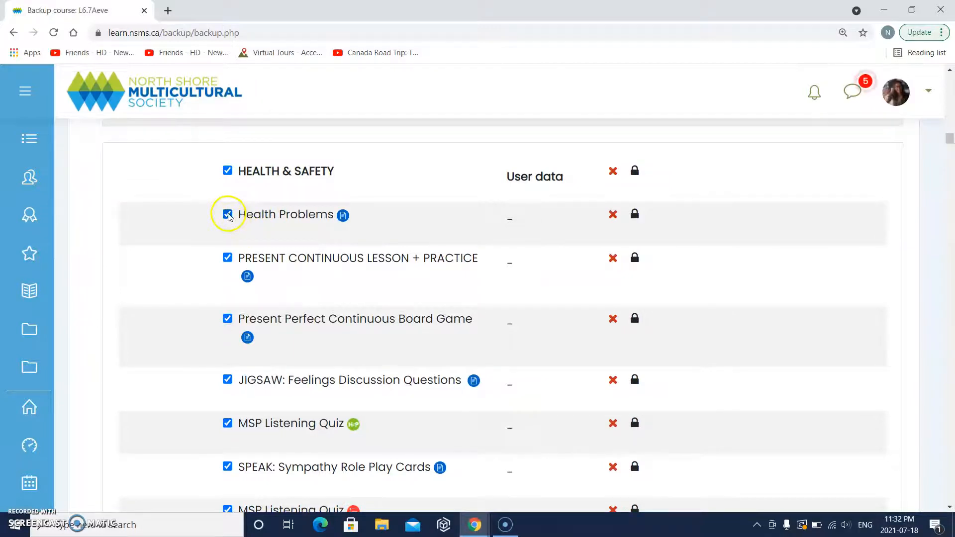
# - Exclude PRESENT CONTINUOUS LESSON + PRACTICE and Present Perfect Continuous Board Game from the backup
pyautogui.click(227, 258)
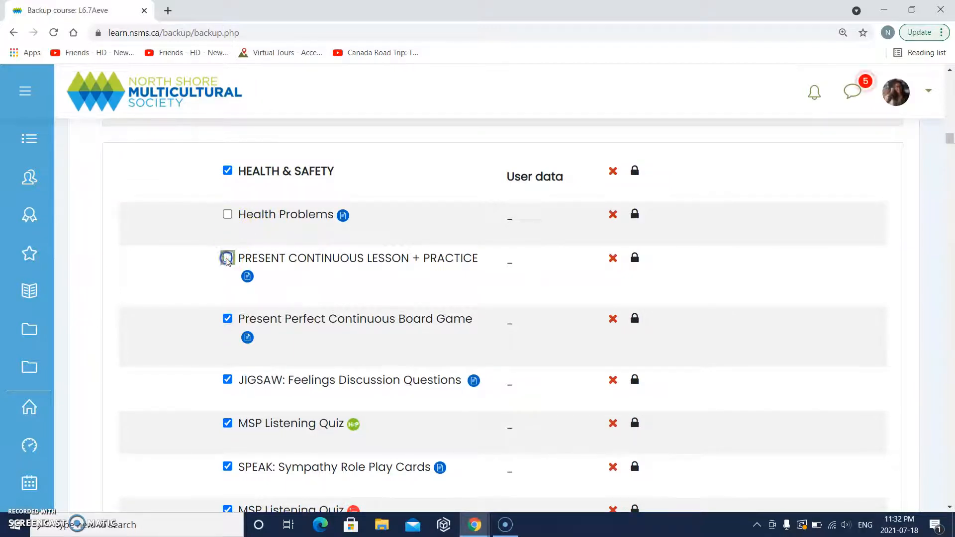
pyautogui.click(227, 319)
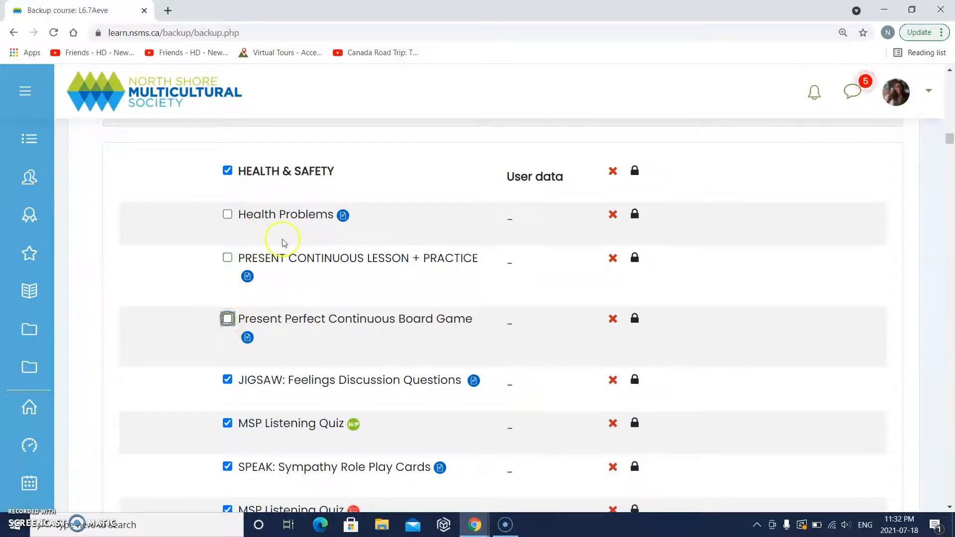
pyautogui.scroll(-3, 305, 345)
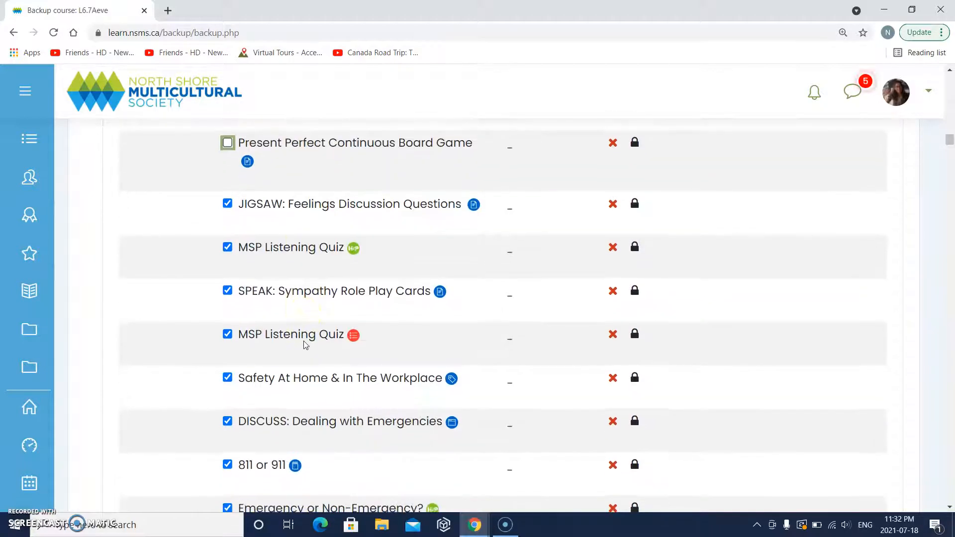
pyautogui.scroll(4, 348, 338)
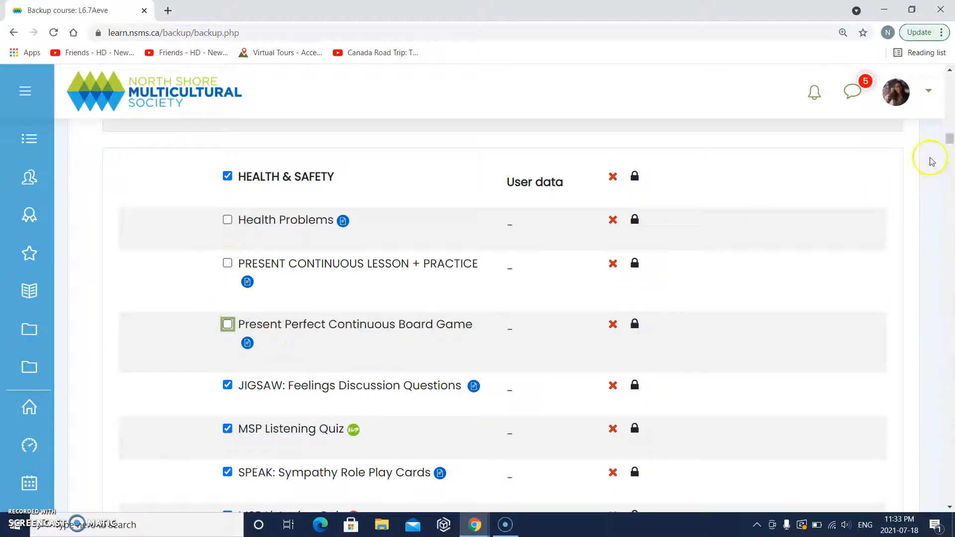
pyautogui.moveTo(948, 136); pyautogui.dragTo(950, 500)
pyautogui.scroll(3, 580, 322)
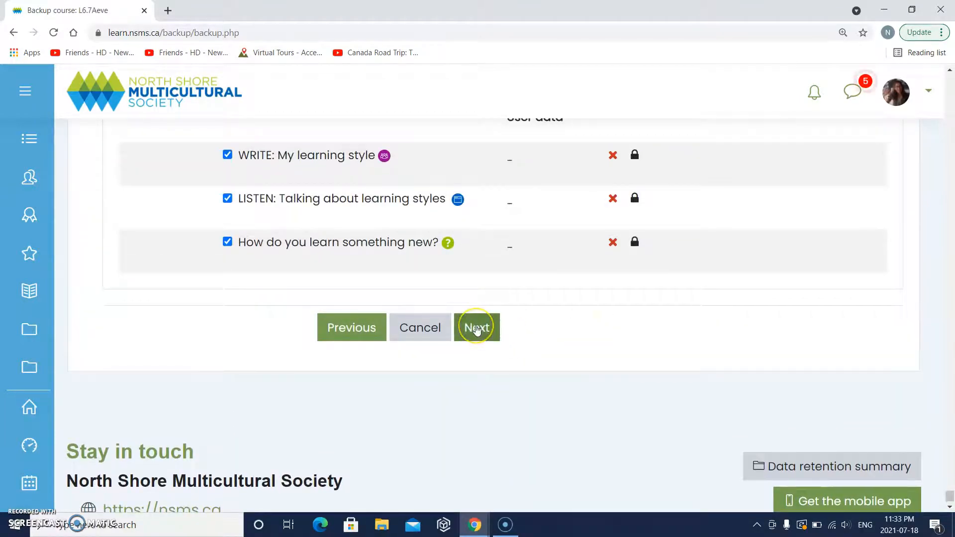
pyautogui.click(476, 328)
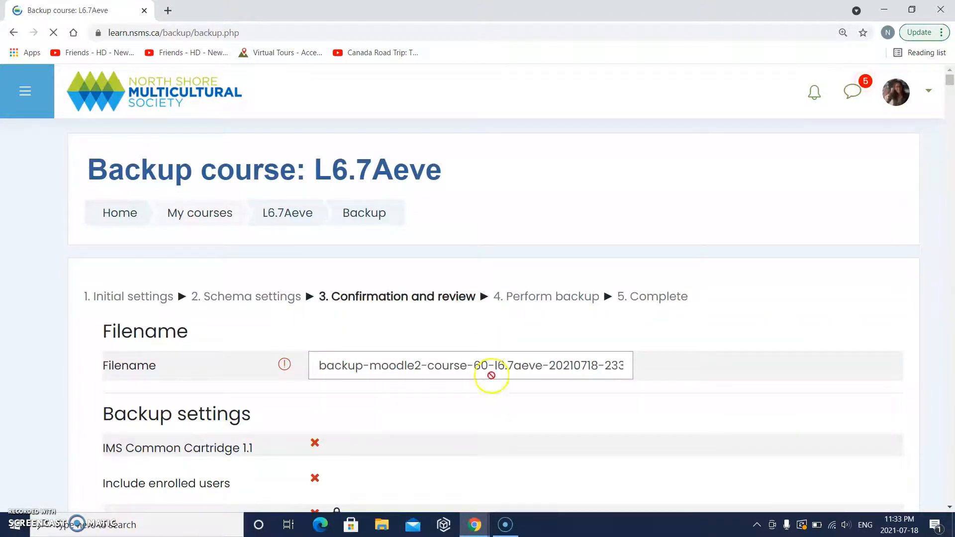
pyautogui.scroll(-5, 491, 375)
pyautogui.scroll(-5, 491, 396)
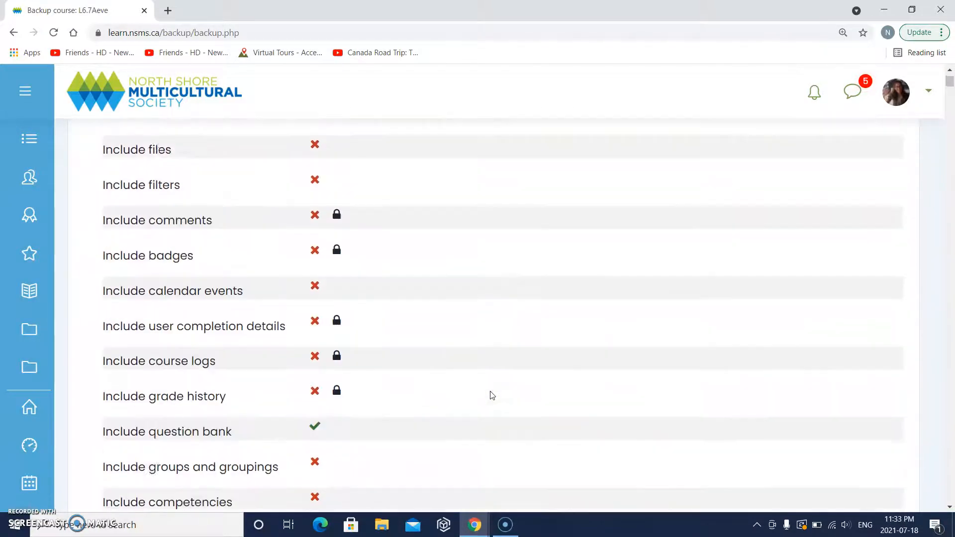
pyautogui.scroll(10, 491, 395)
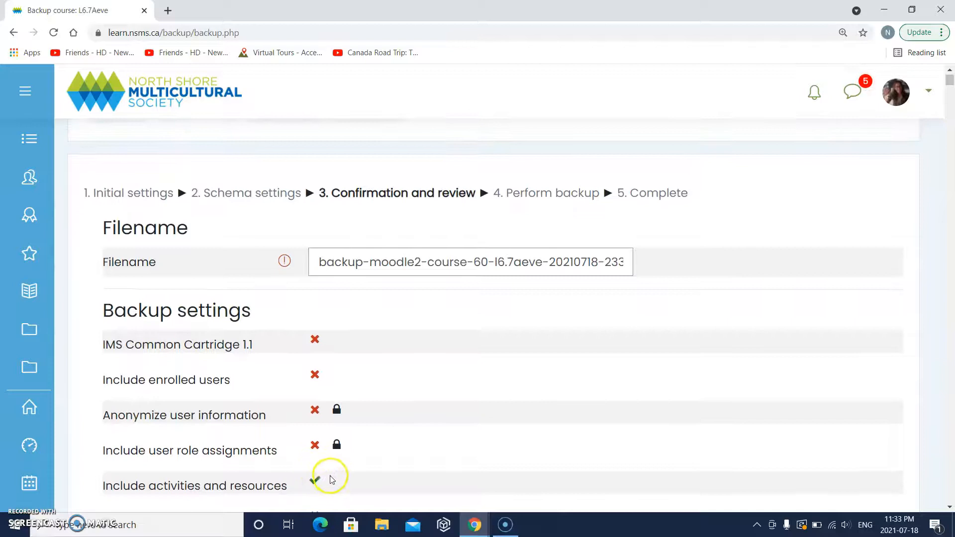
pyautogui.scroll(-3, 328, 477)
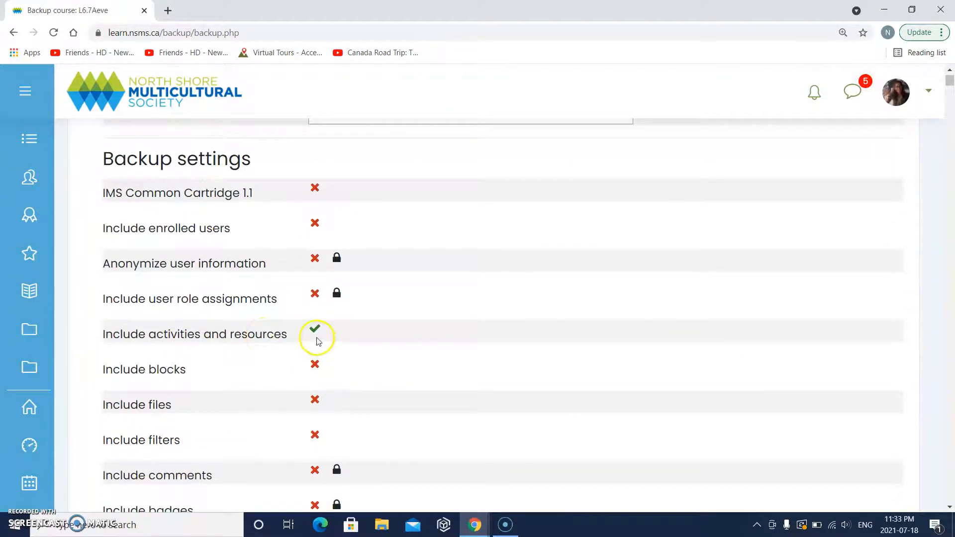
pyautogui.scroll(-7, 316, 342)
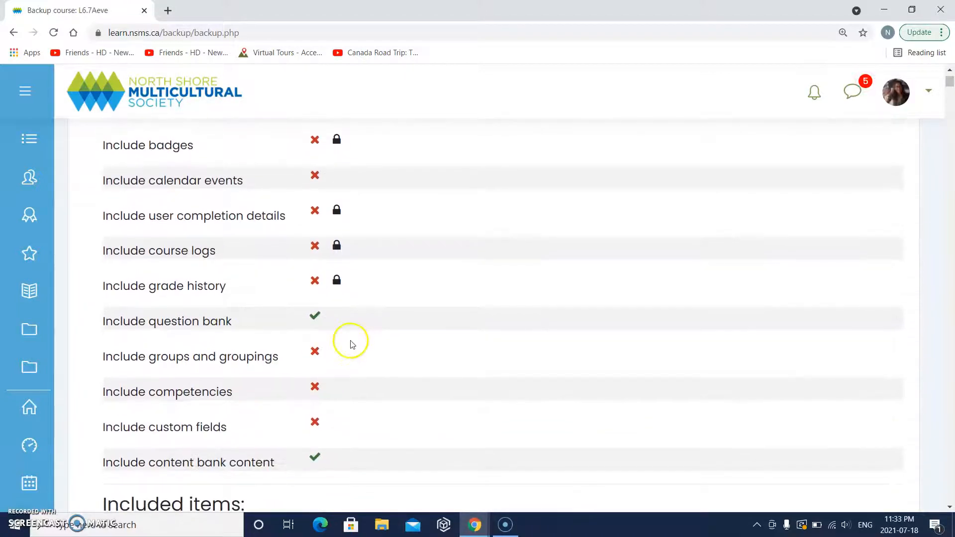
pyautogui.scroll(-2, 324, 342)
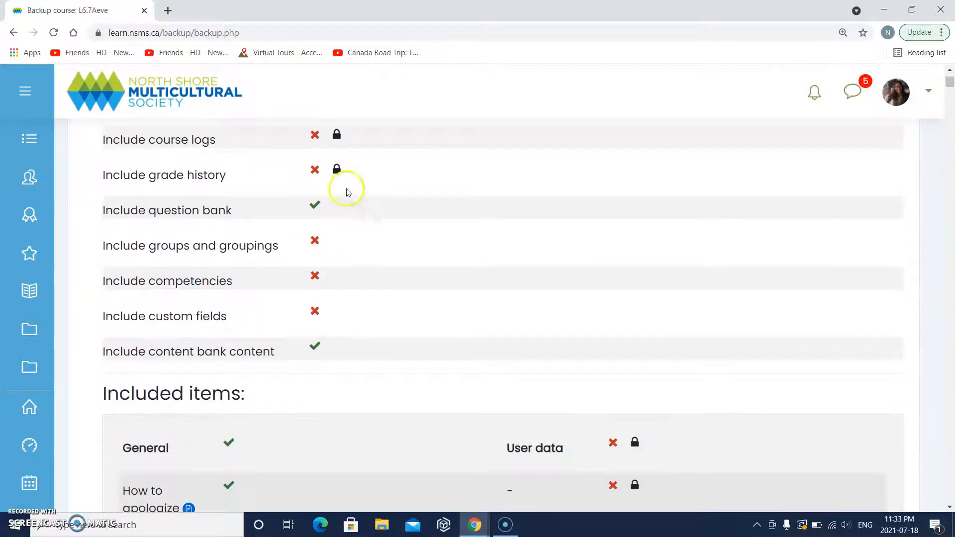
pyautogui.scroll(1, 341, 220)
pyautogui.scroll(-2, 341, 219)
pyautogui.scroll(-6, 341, 223)
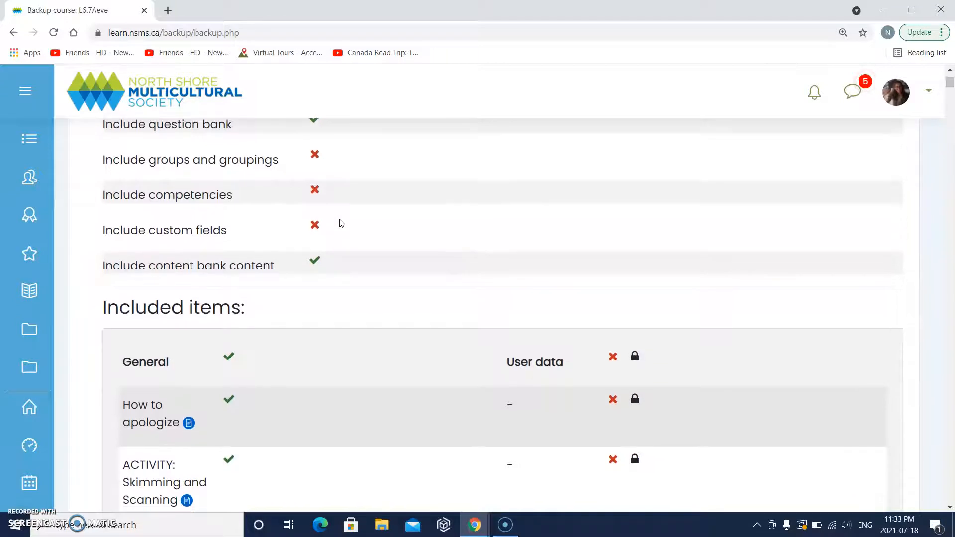
pyautogui.scroll(-12, 341, 223)
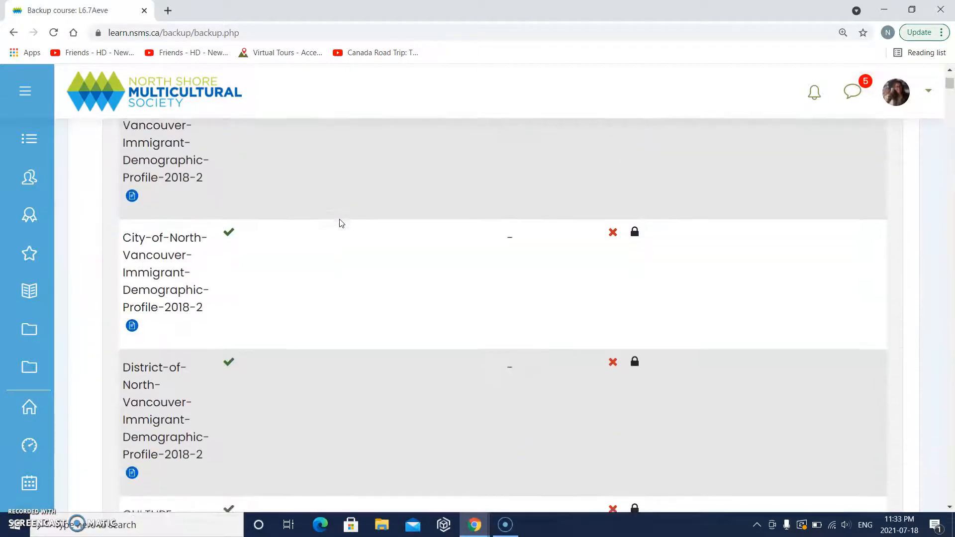
pyautogui.scroll(-20, 290, 343)
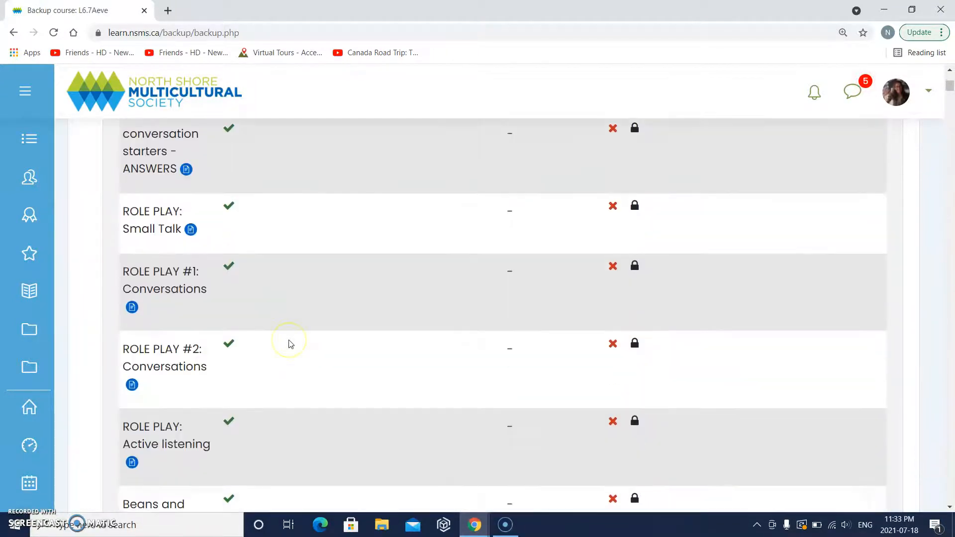
pyautogui.scroll(-20, 289, 342)
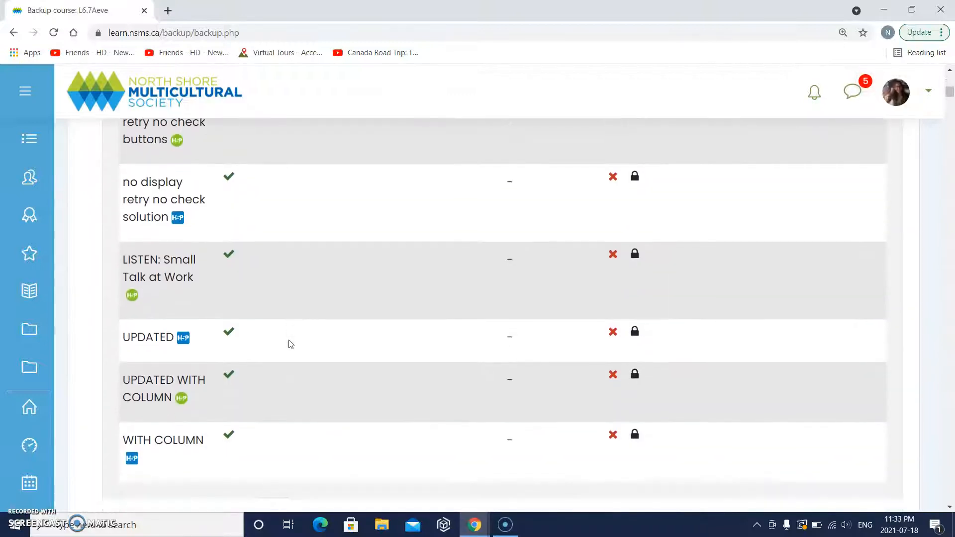
pyautogui.scroll(-20, 291, 345)
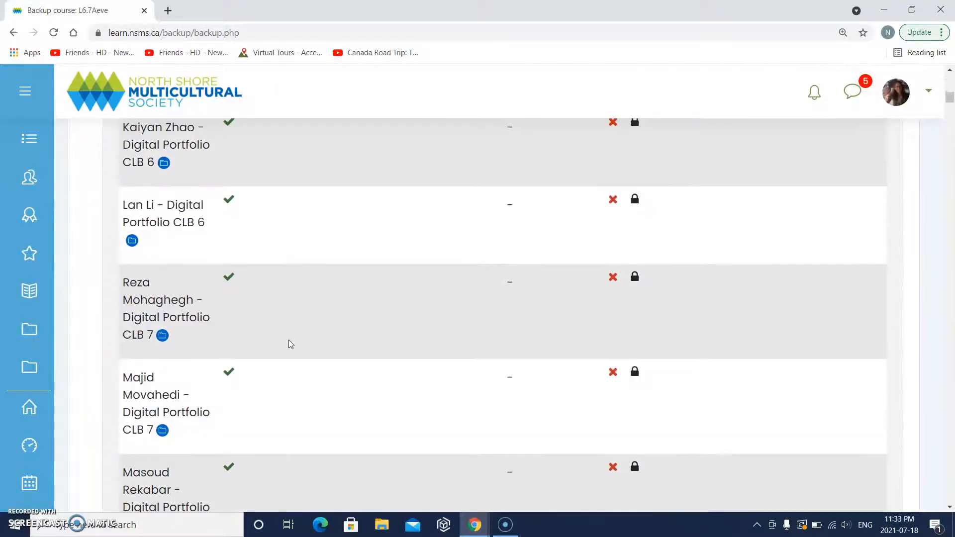
pyautogui.scroll(-5, 290, 342)
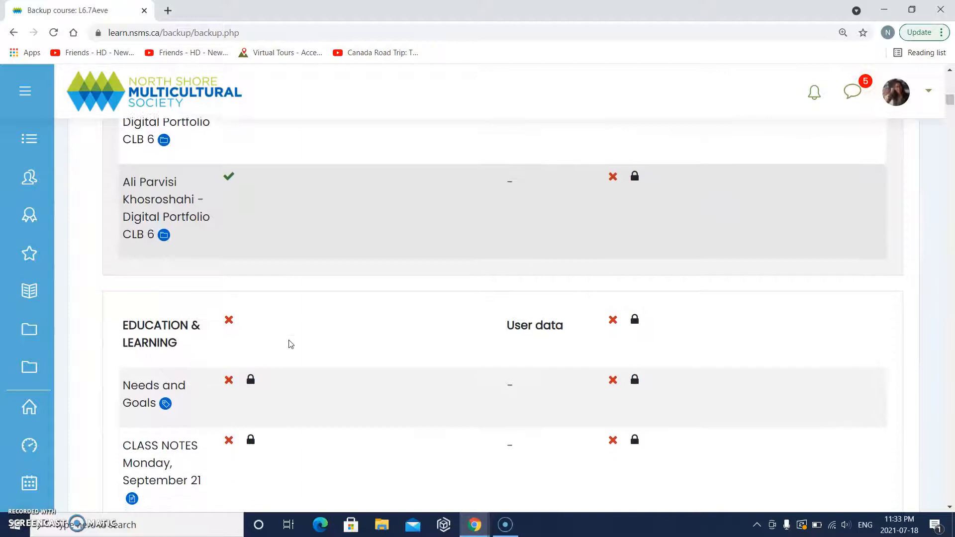
pyautogui.click(169, 165)
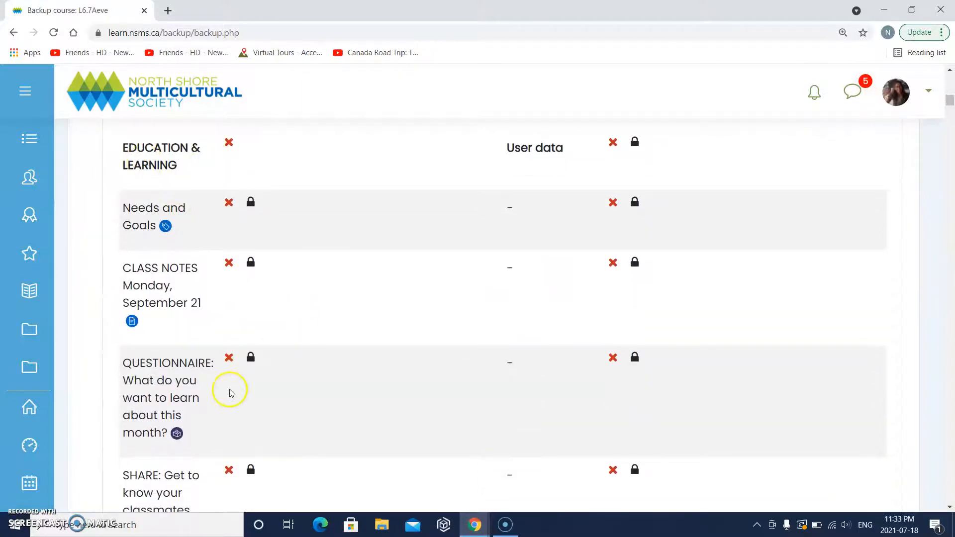
pyautogui.scroll(-20, 229, 392)
pyautogui.scroll(-20, 231, 393)
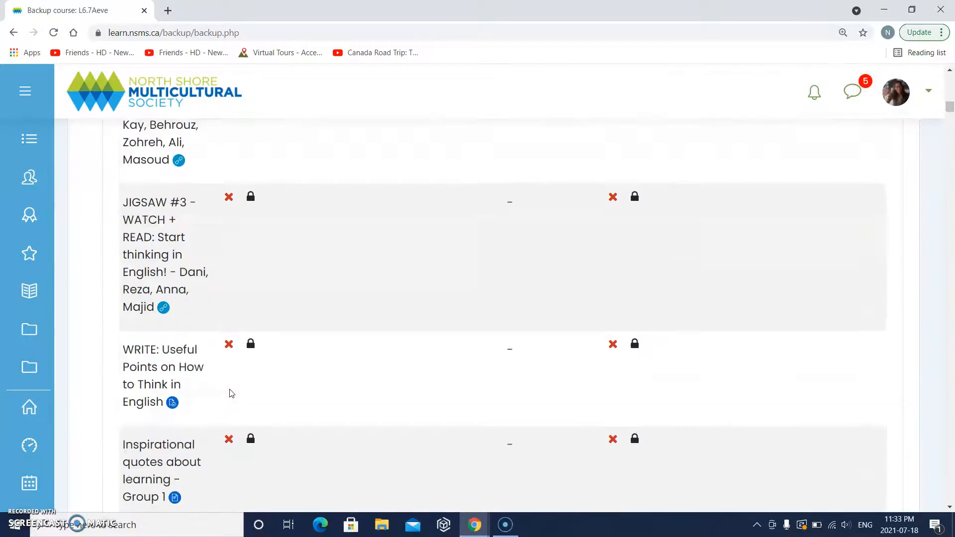
pyautogui.scroll(-20, 231, 393)
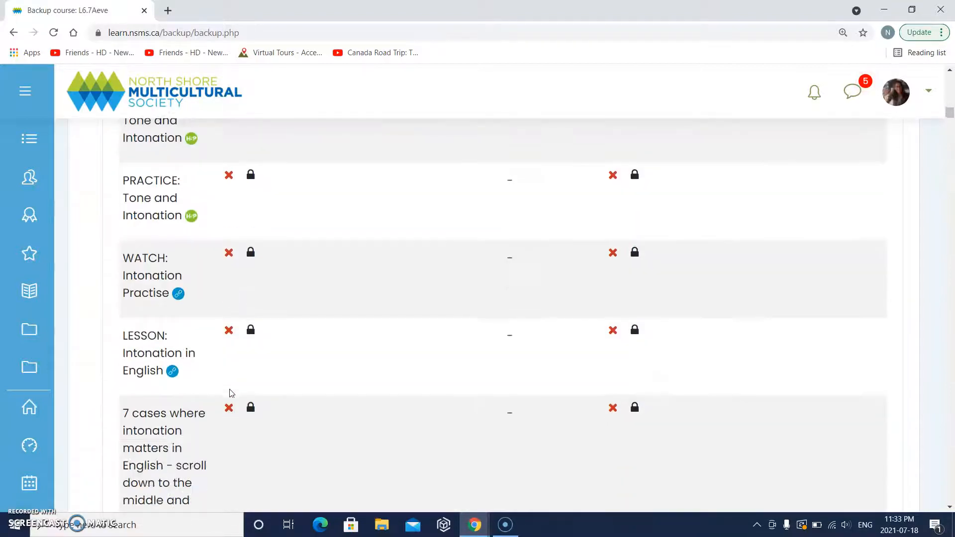
pyautogui.scroll(-20, 229, 393)
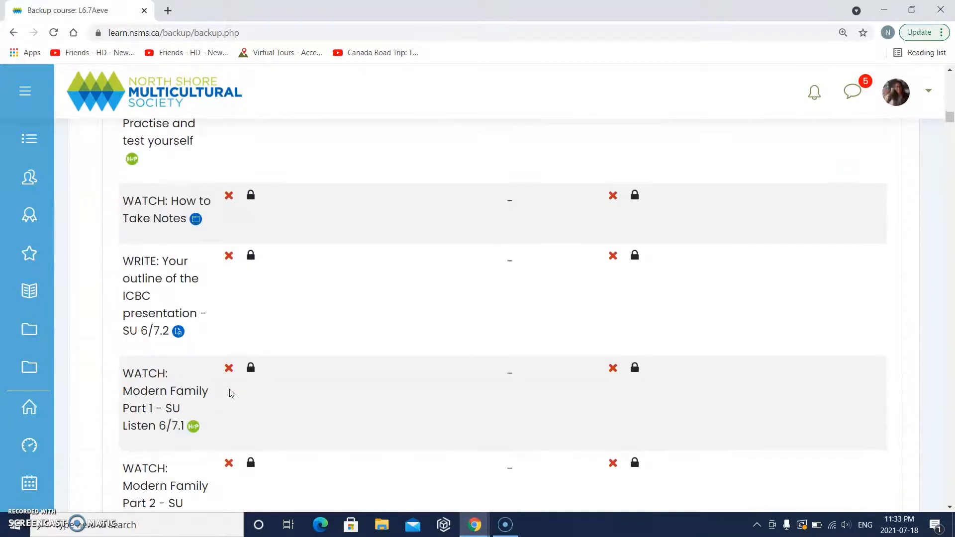
pyautogui.scroll(-20, 231, 393)
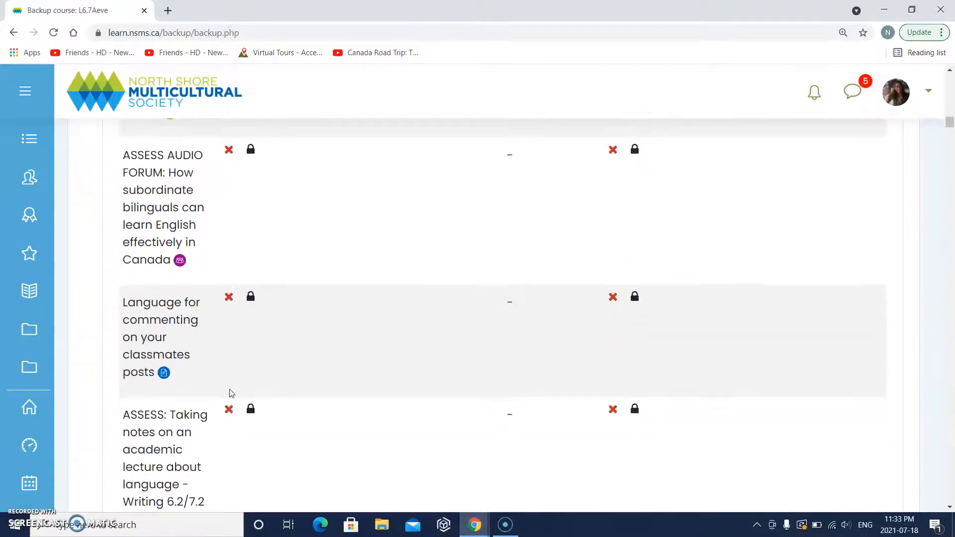
pyautogui.scroll(-20, 231, 393)
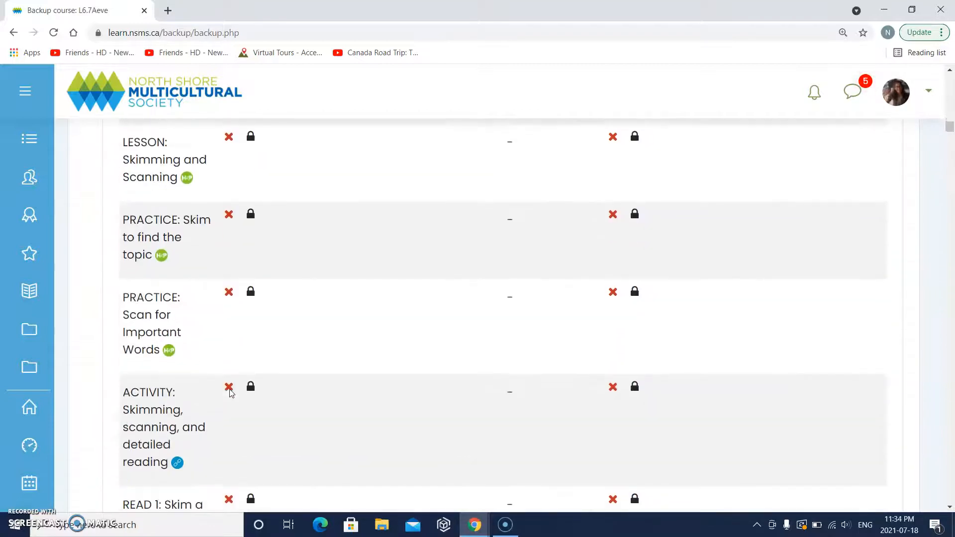
pyautogui.scroll(-20, 232, 394)
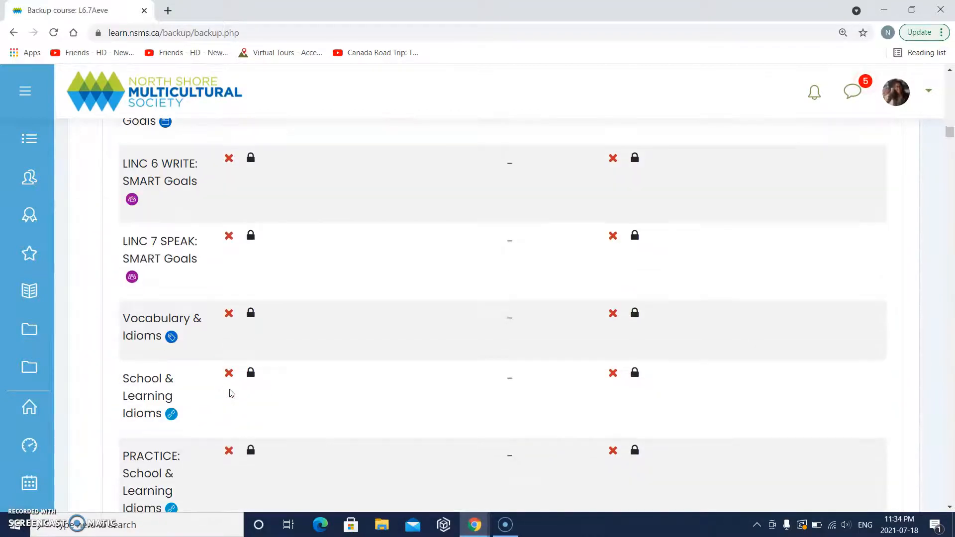
pyautogui.scroll(-20, 232, 393)
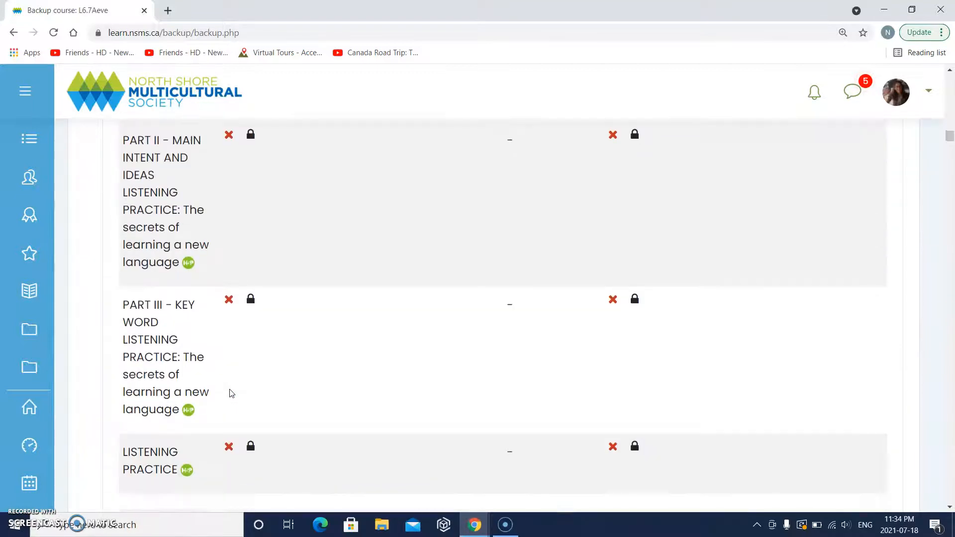
pyautogui.scroll(10, 231, 394)
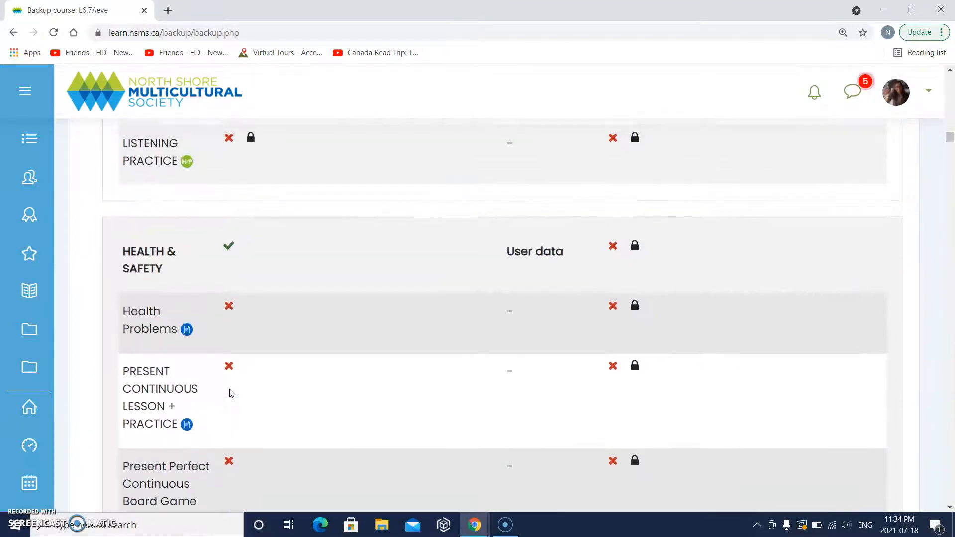
pyautogui.click(220, 249)
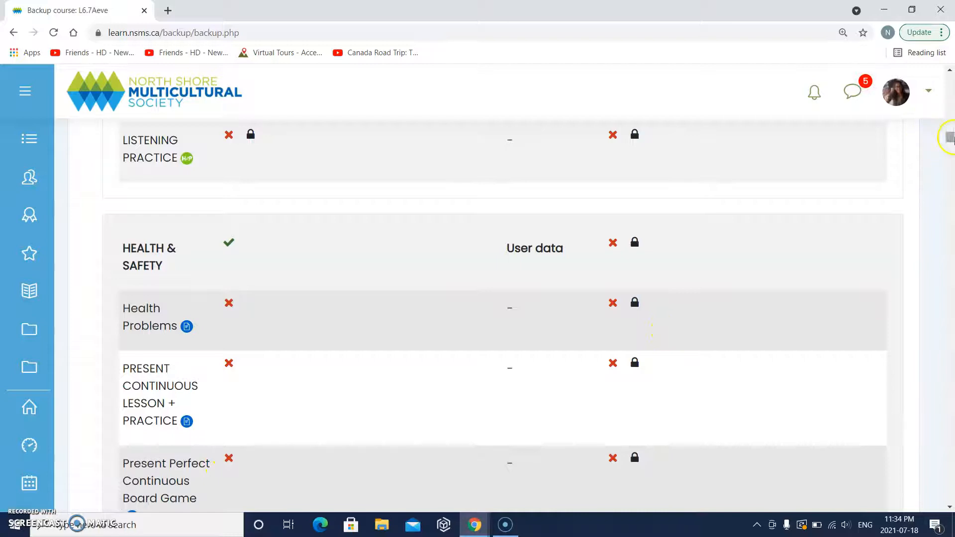
pyautogui.moveTo(950, 140); pyautogui.dragTo(949, 77)
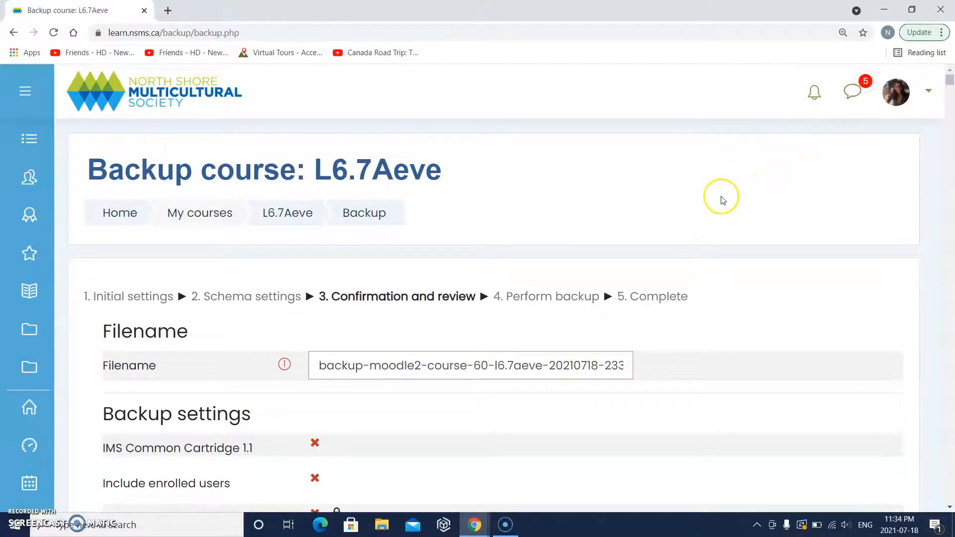
pyautogui.scroll(-1, 721, 198)
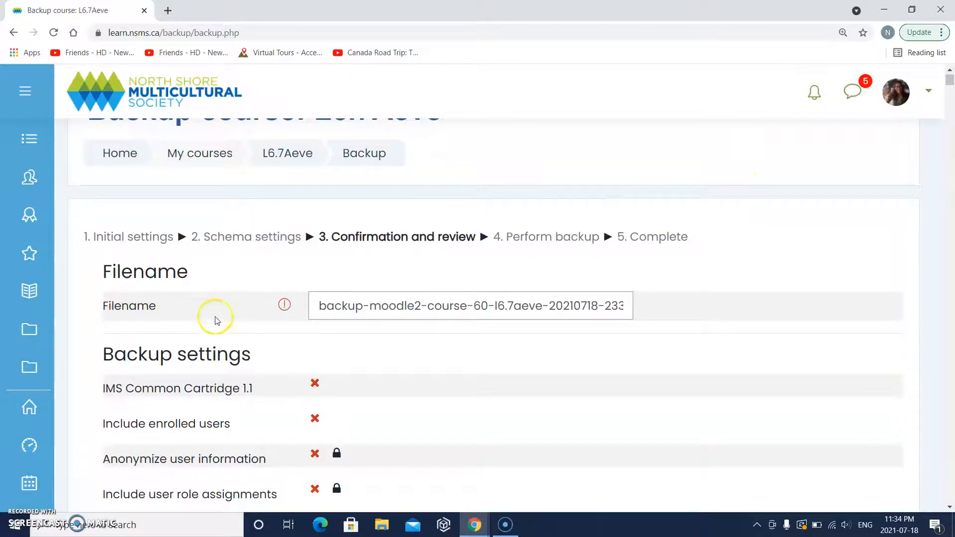
# - Replace the default backup filename with 'L67 Evening class Sept 2020-Jul 2021.mbz'
pyautogui.click(449, 308)
pyautogui.tripleClick(449, 309)
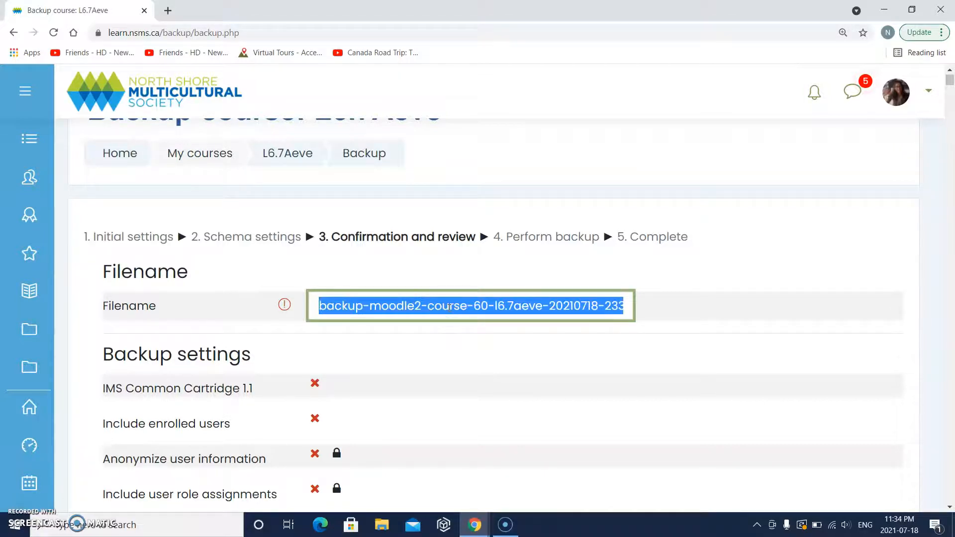
pyautogui.write('L')
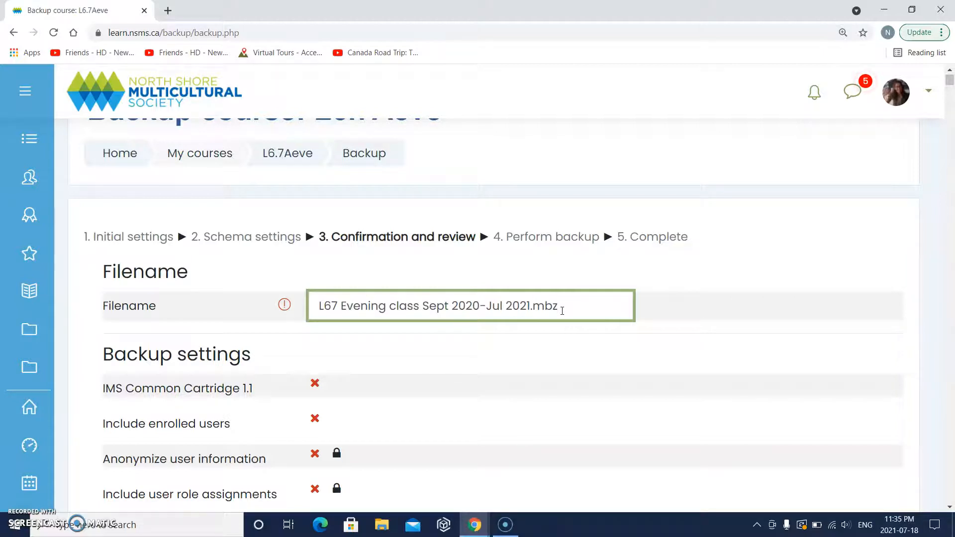
pyautogui.moveTo(950, 79); pyautogui.dragTo(951, 513)
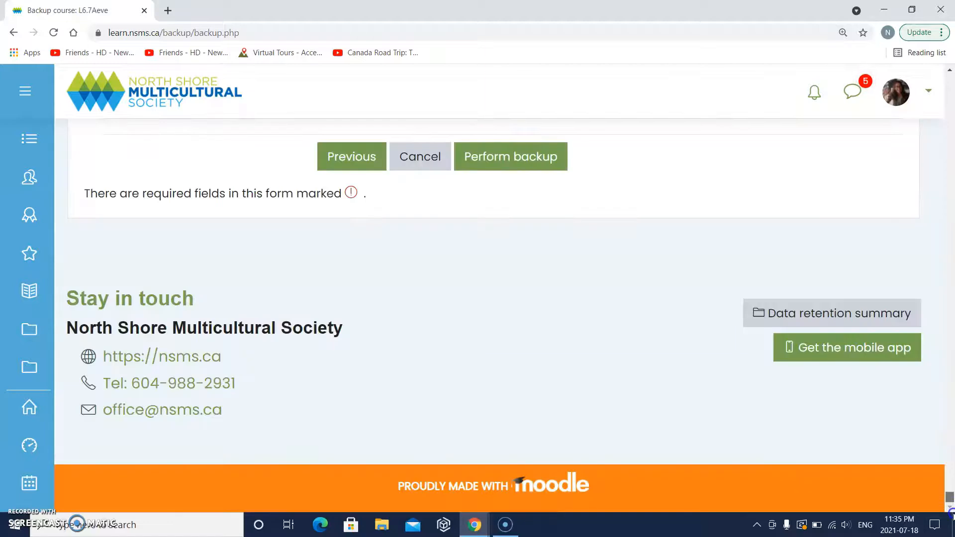
# - Perform the backup and continue once the file is reported successfully created
pyautogui.scroll(3, 599, 326)
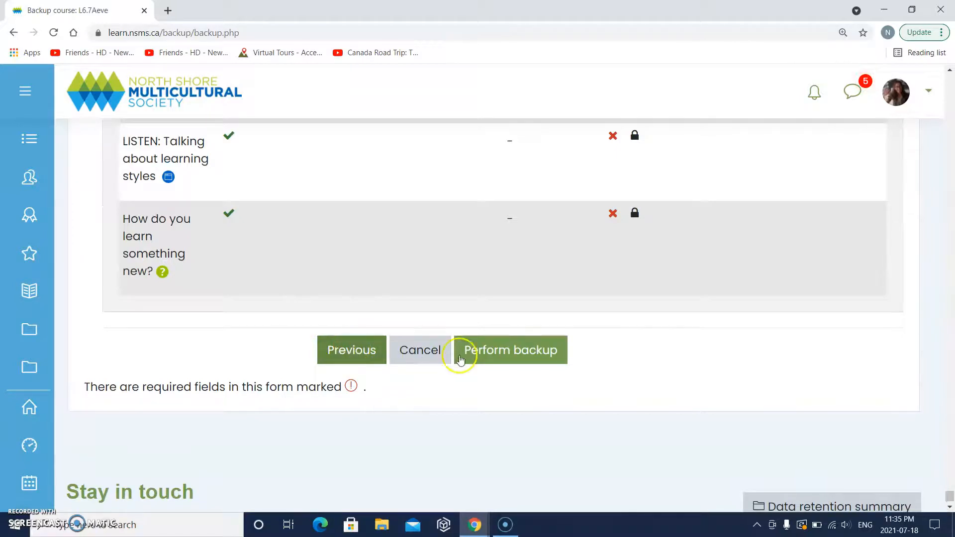
pyautogui.click(498, 352)
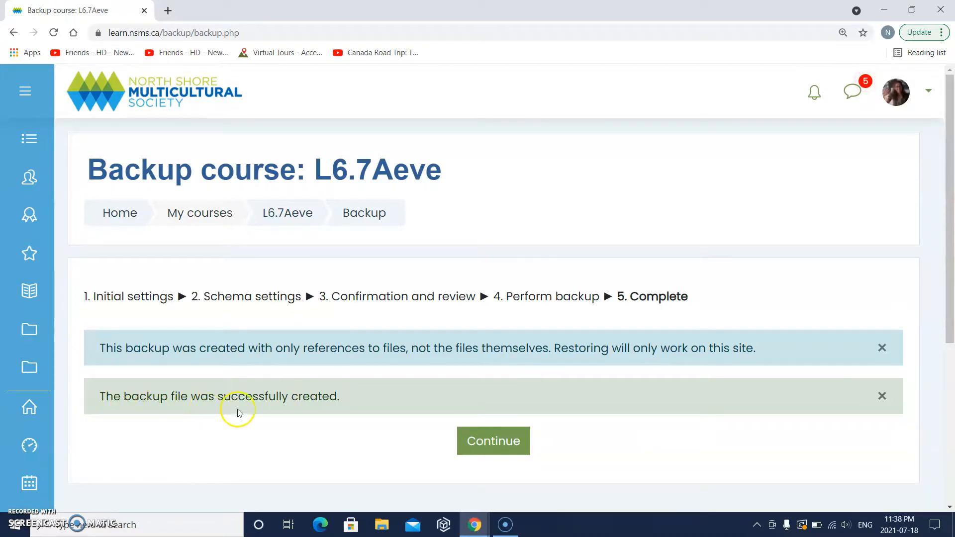
pyautogui.click(498, 445)
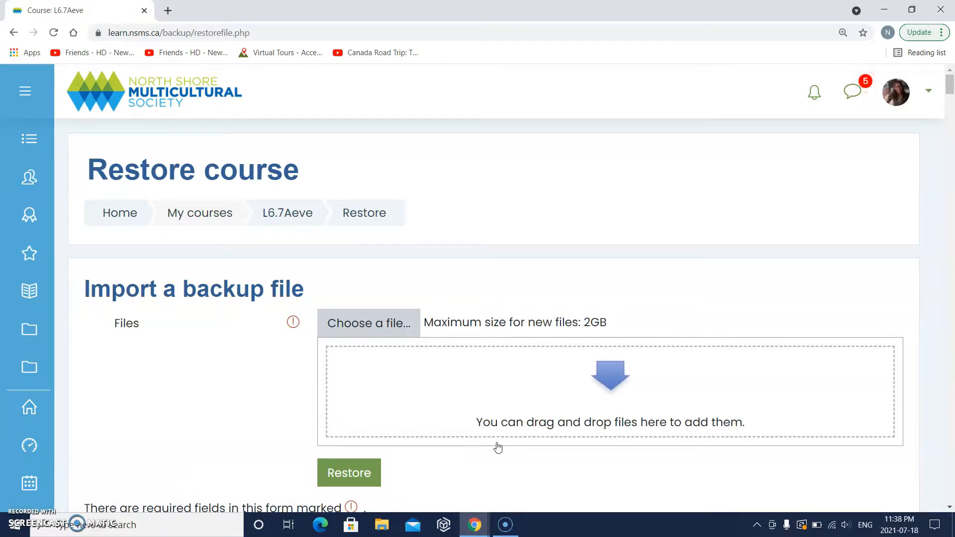
# - Scroll to the user private backup area showing the new 2MB L67 Evening class backup
pyautogui.scroll(-3, 199, 433)
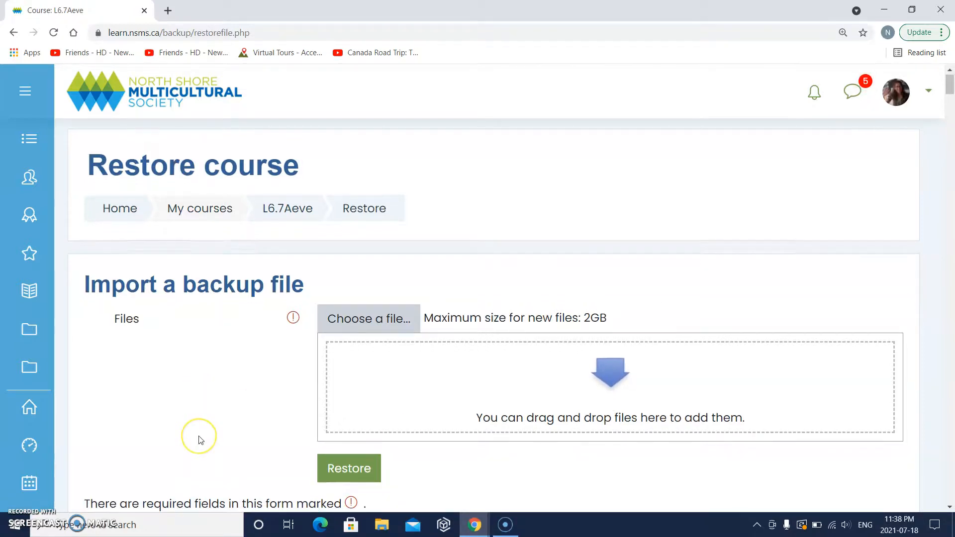
pyautogui.scroll(-6, 199, 440)
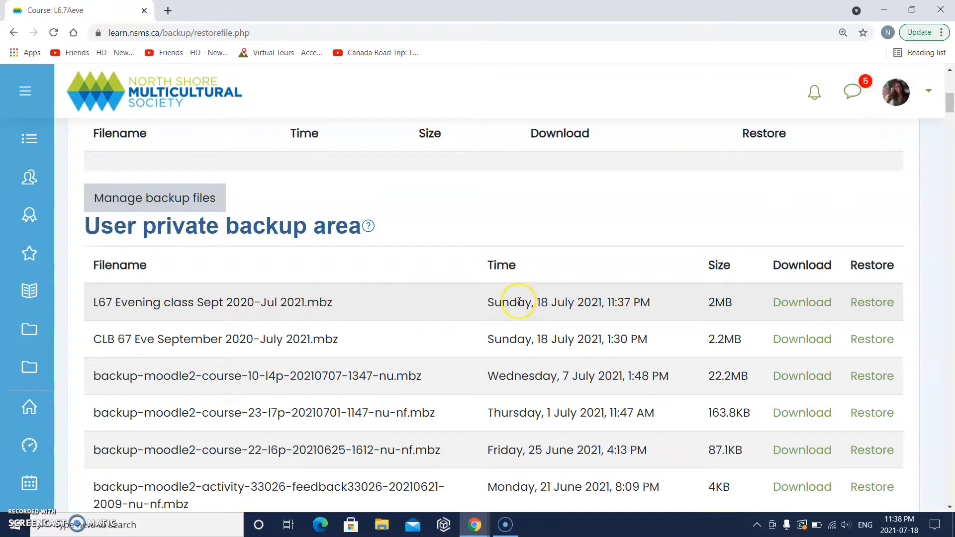
# - Download 'L67 Evening class Sept 2020-Jul 2021.mbz' from the user private backup area
pyautogui.scroll(2, 518, 302)
pyautogui.scroll(-2, 518, 302)
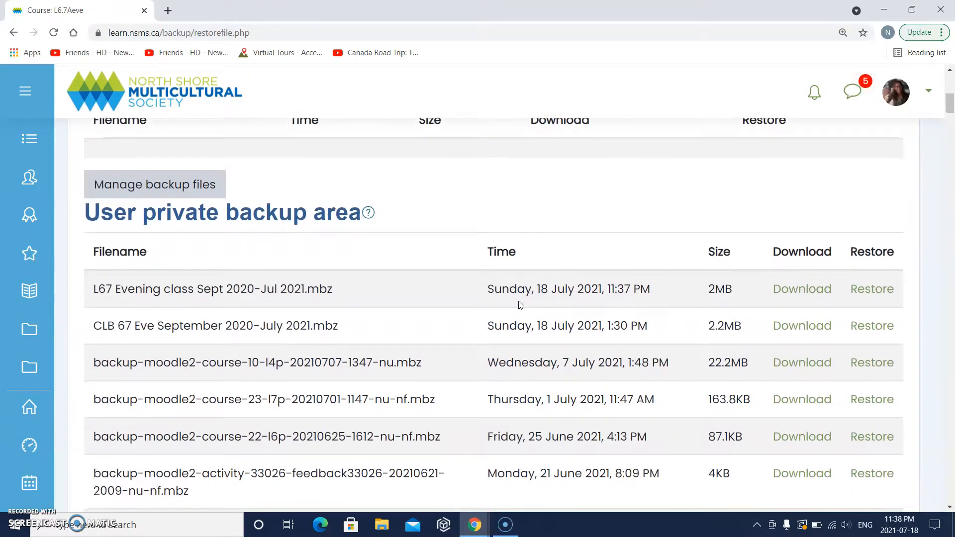
pyautogui.scroll(-5, 519, 302)
pyautogui.scroll(-16, 518, 305)
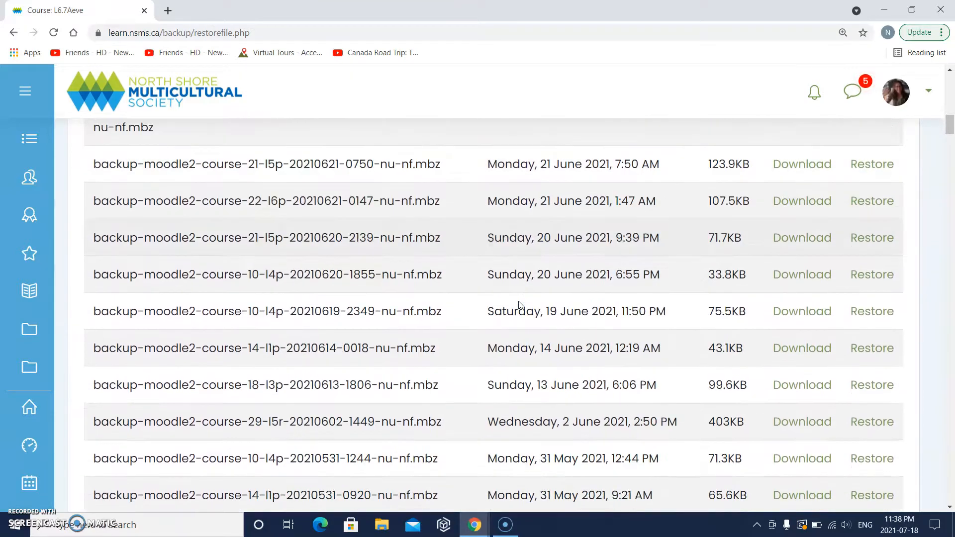
pyautogui.scroll(-12, 519, 301)
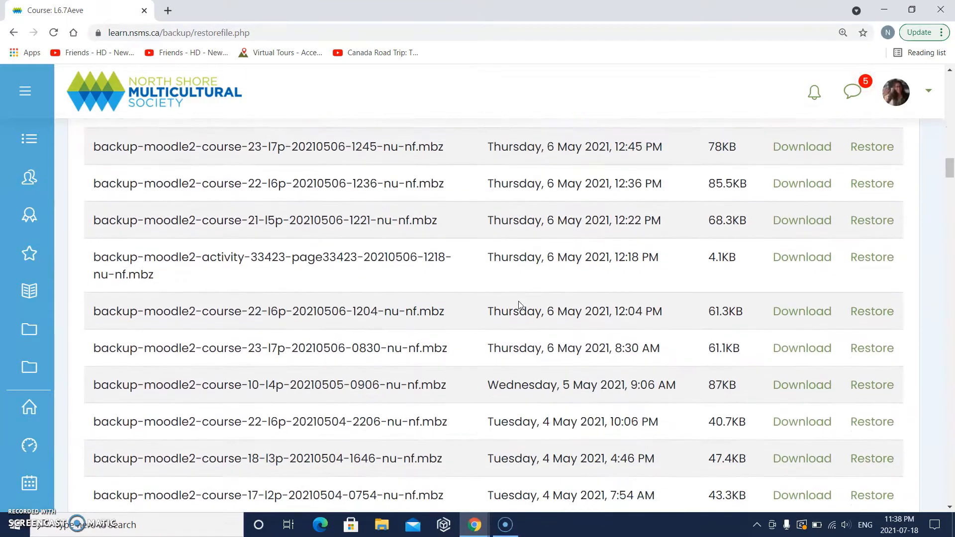
pyautogui.scroll(13, 519, 303)
pyautogui.scroll(18, 520, 304)
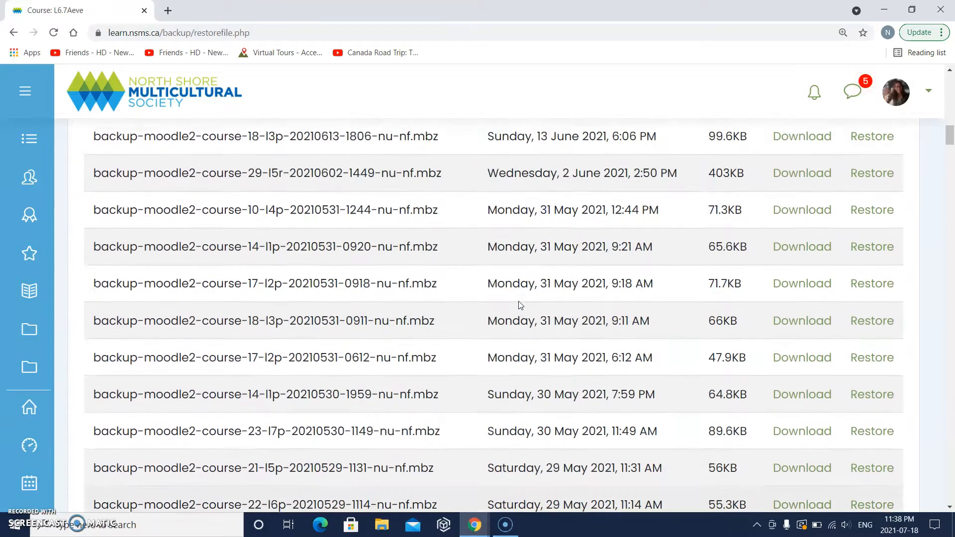
pyautogui.scroll(6, 519, 301)
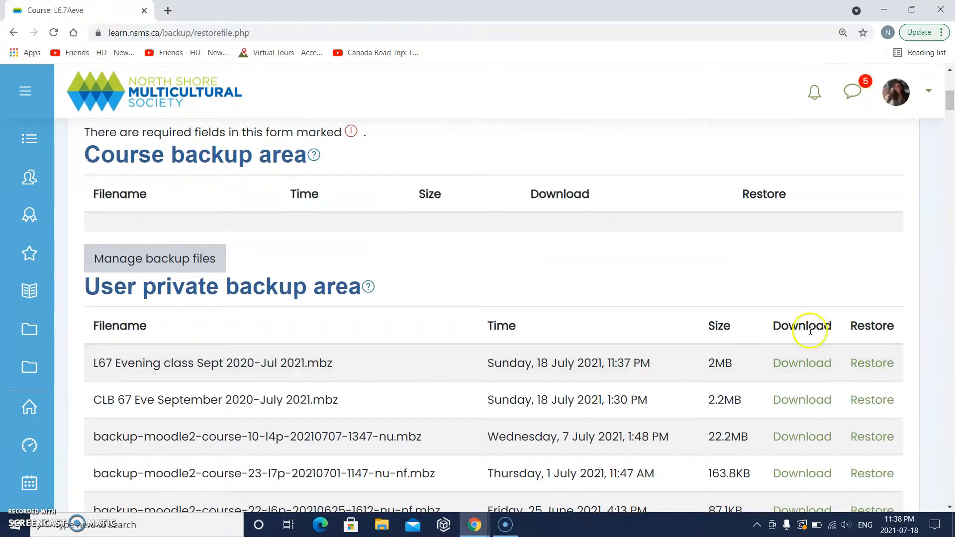
pyautogui.scroll(-1, 803, 324)
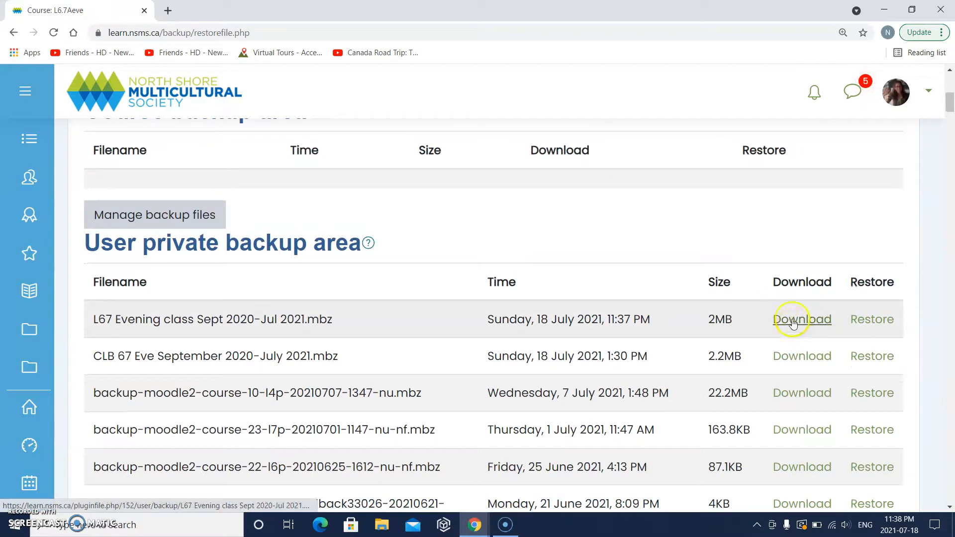
pyautogui.click(792, 322)
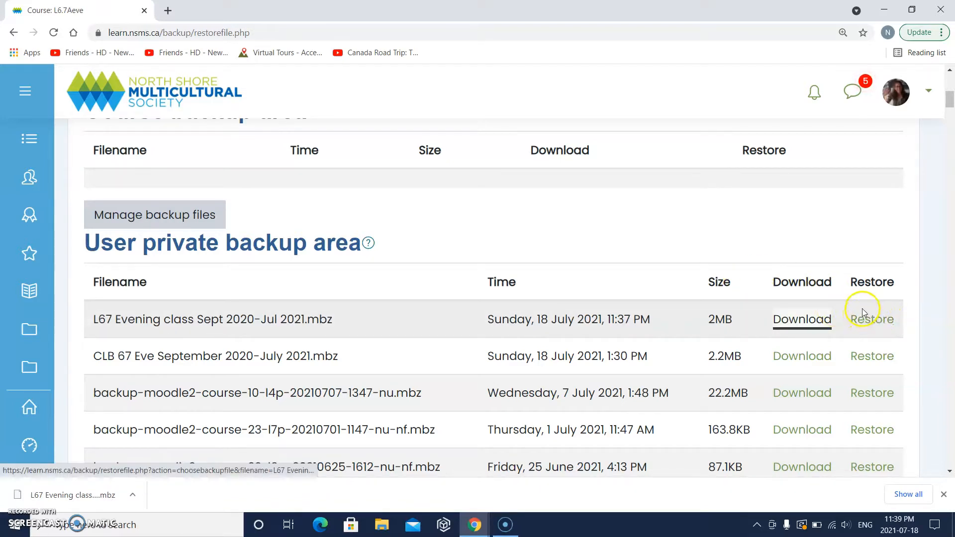
pyautogui.scroll(3, 793, 253)
pyautogui.scroll(-3, 793, 254)
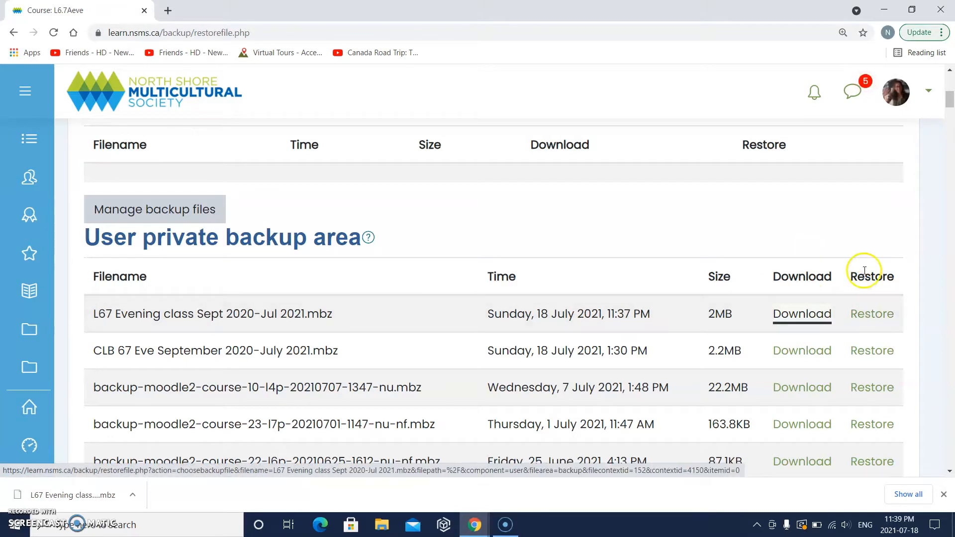
pyautogui.scroll(5, 866, 273)
pyautogui.scroll(3, 866, 274)
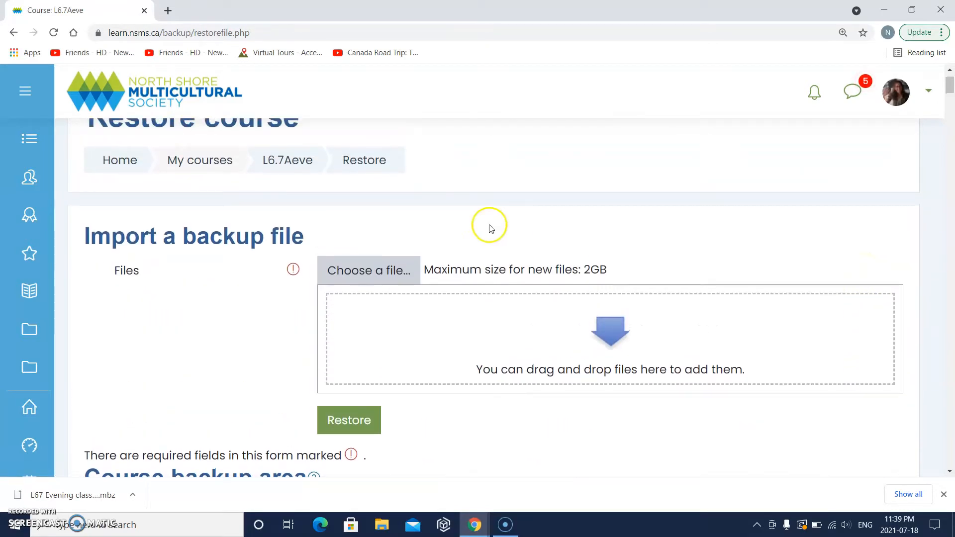